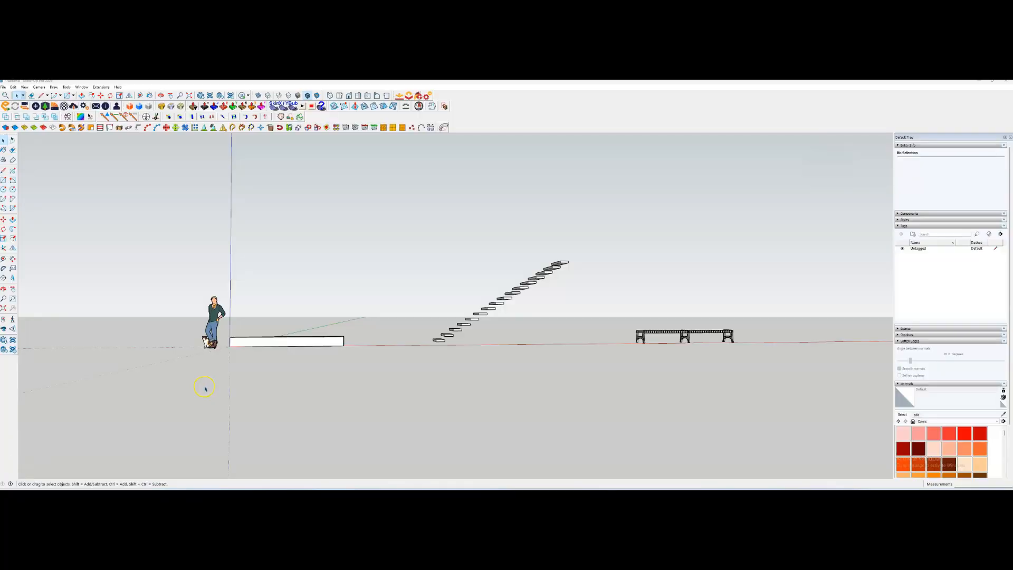
Search the Extension Warehouse for the TrueBend extension and open its details page
{"action": "mouse_move", "coordinate": [319, 324]}
{"action": "middle_mouse_down"}
{"action": "mouse_move", "coordinate": [323, 315]}
{"action": "mouse_move", "coordinate": [380, 344]}
{"action": "mouse_move", "coordinate": [383, 385]}
{"action": "mouse_move", "coordinate": [371, 385]}
{"action": "mouse_move", "coordinate": [396, 381]}
{"action": "middle_mouse_up"}
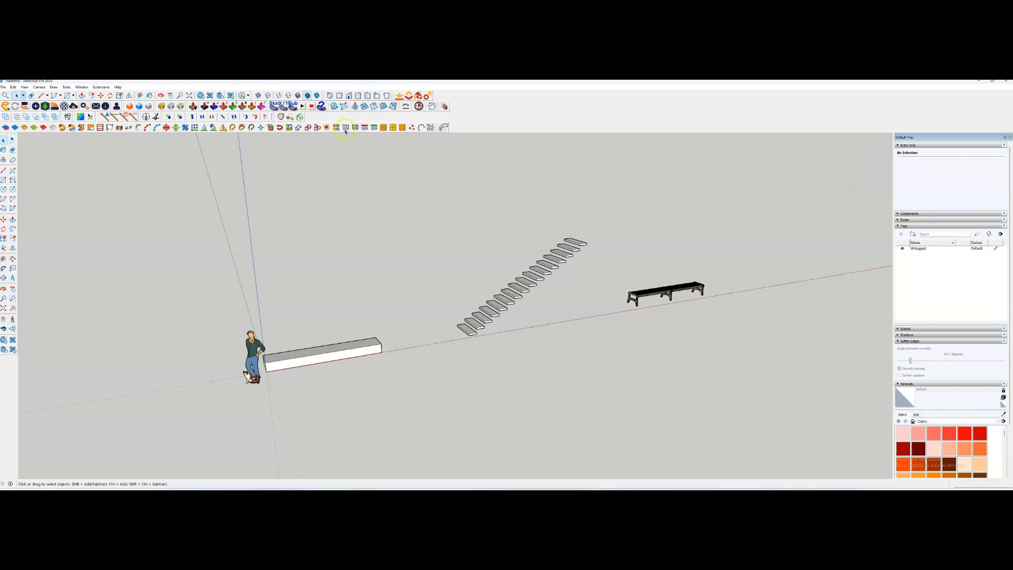
{"action": "left_click", "coordinate": [210, 95]}
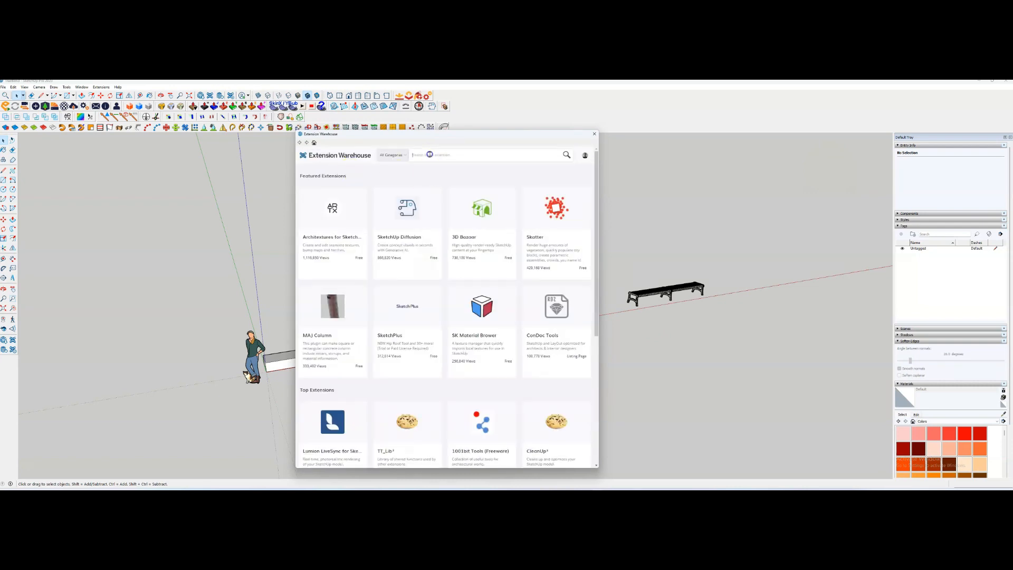
{"action": "left_click", "coordinate": [431, 152]}
{"action": "type", "text": "Teuebend"}
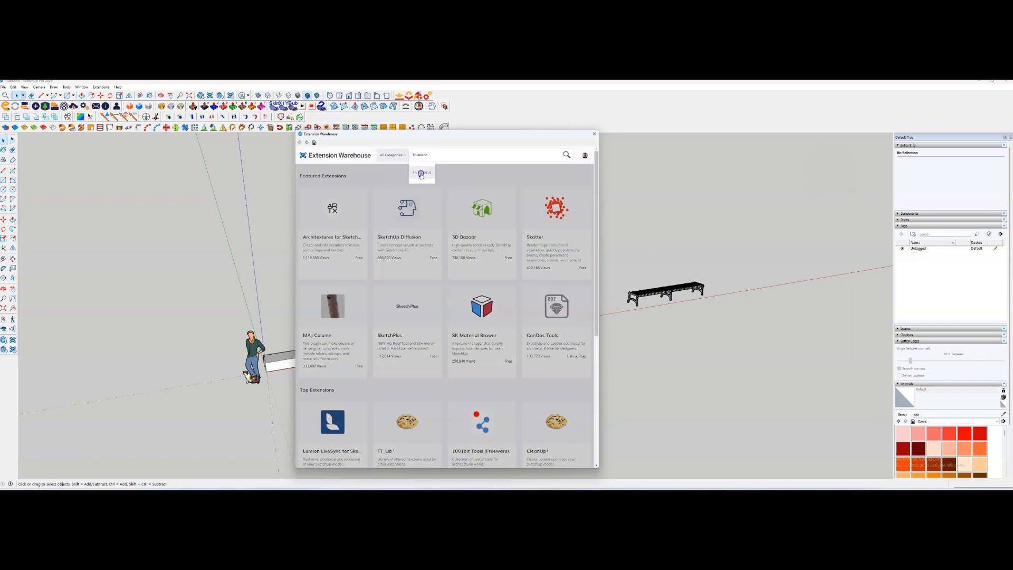
{"action": "left_click", "coordinate": [420, 167]}
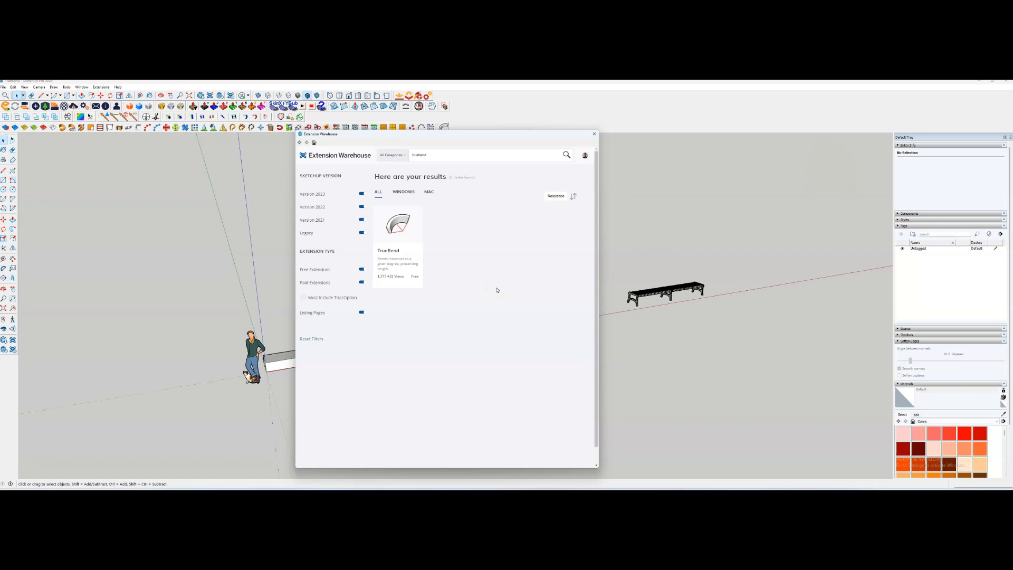
{"action": "left_click", "coordinate": [398, 226]}
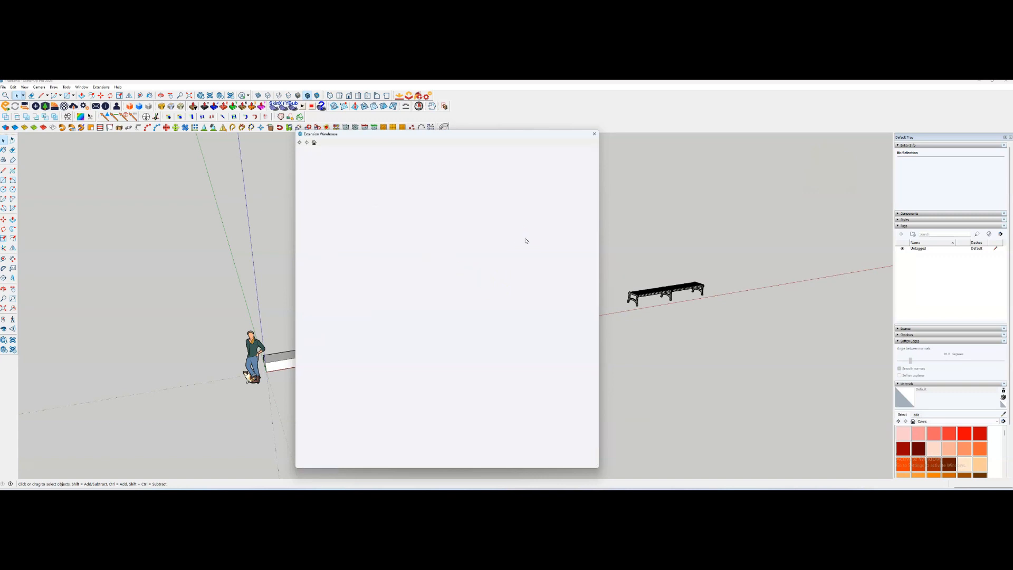
Start the TrueBend installation, decline the permission request, and close the Extension Warehouse
{"action": "left_click", "coordinate": [488, 361]}
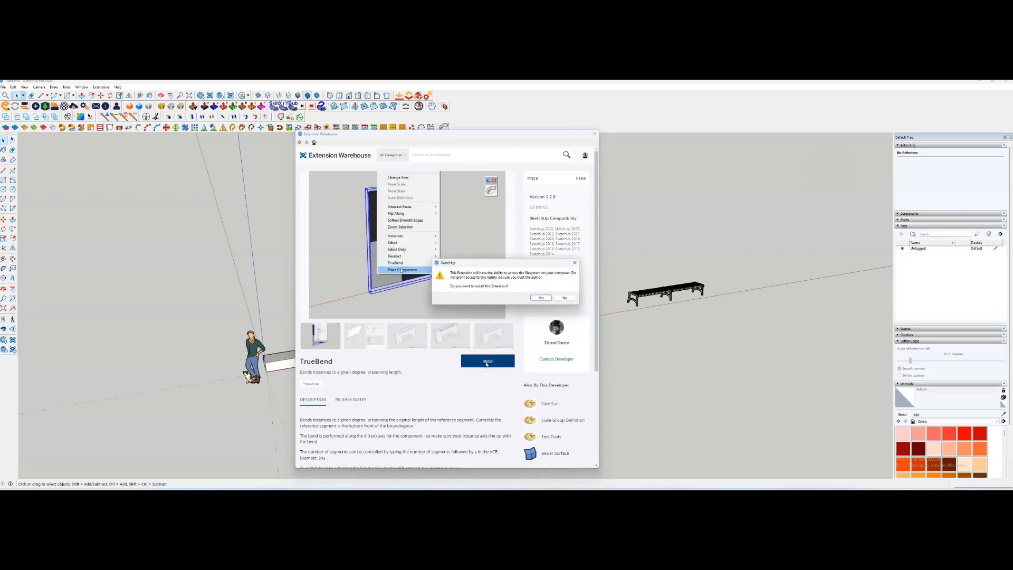
{"action": "left_click", "coordinate": [540, 298]}
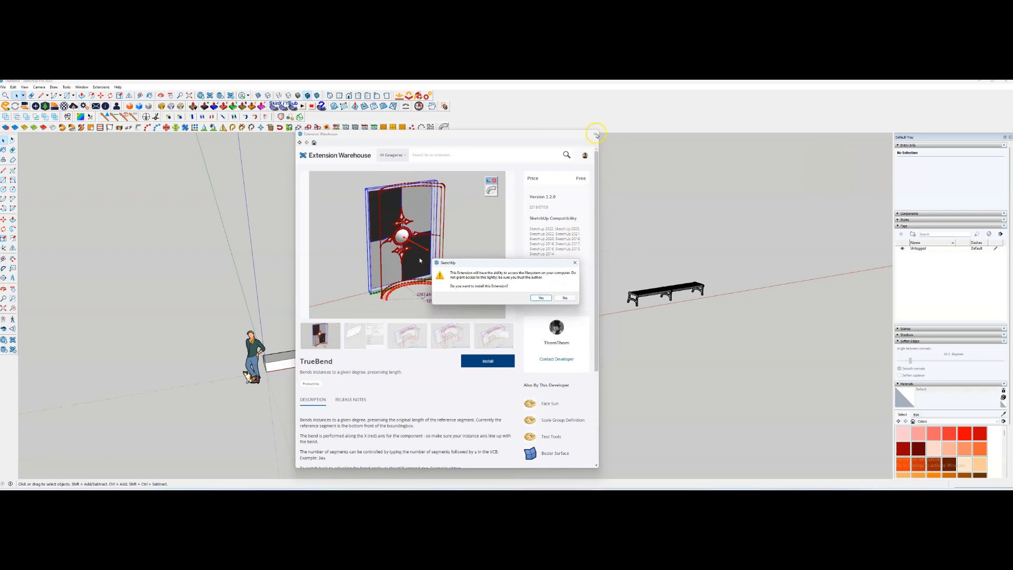
{"action": "left_click", "coordinate": [558, 298]}
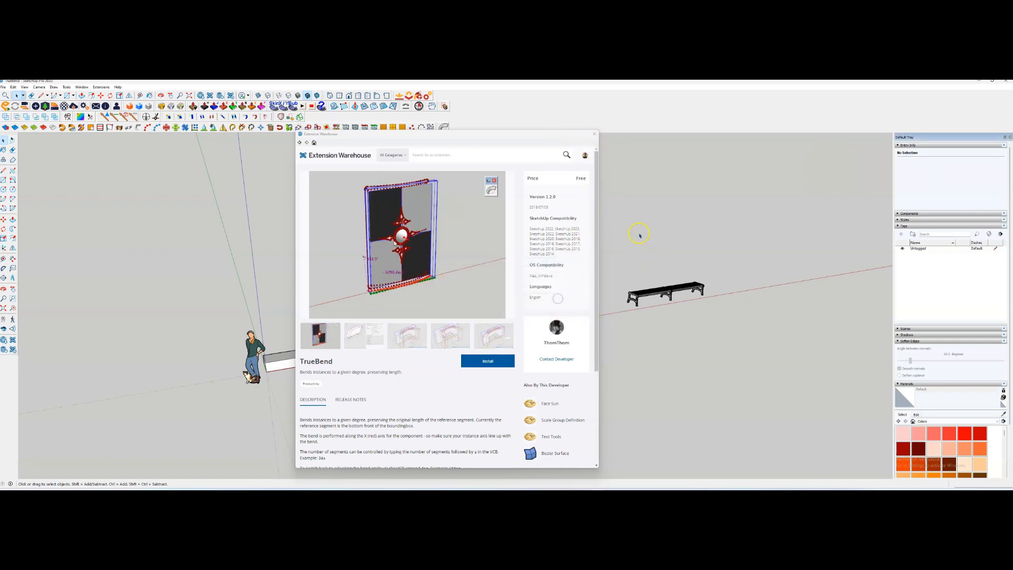
{"action": "left_click", "coordinate": [595, 134]}
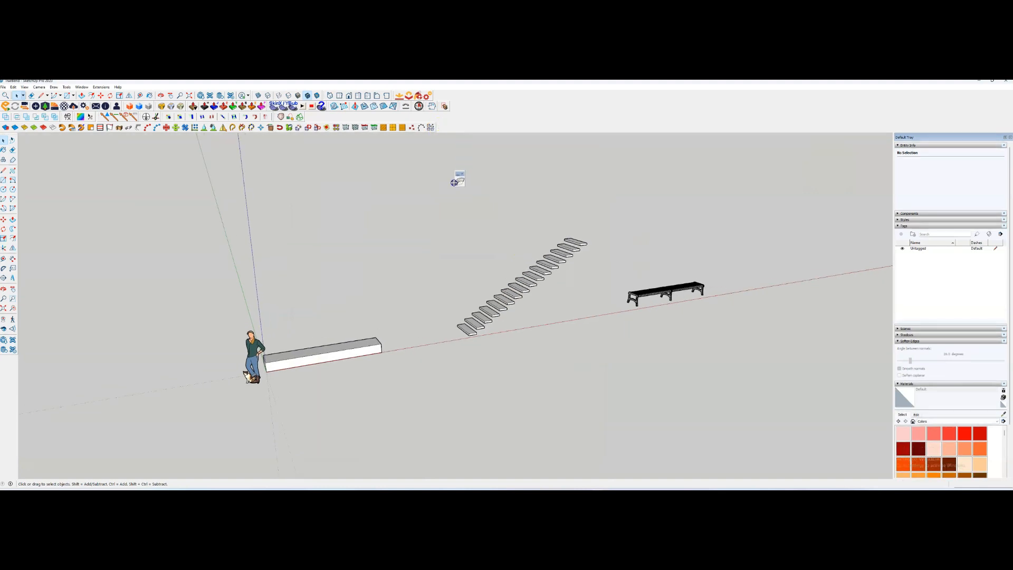
Check the True Bend entry in the list of available toolbars
{"action": "left_click", "coordinate": [474, 258]}
{"action": "right_click", "coordinate": [530, 117]}
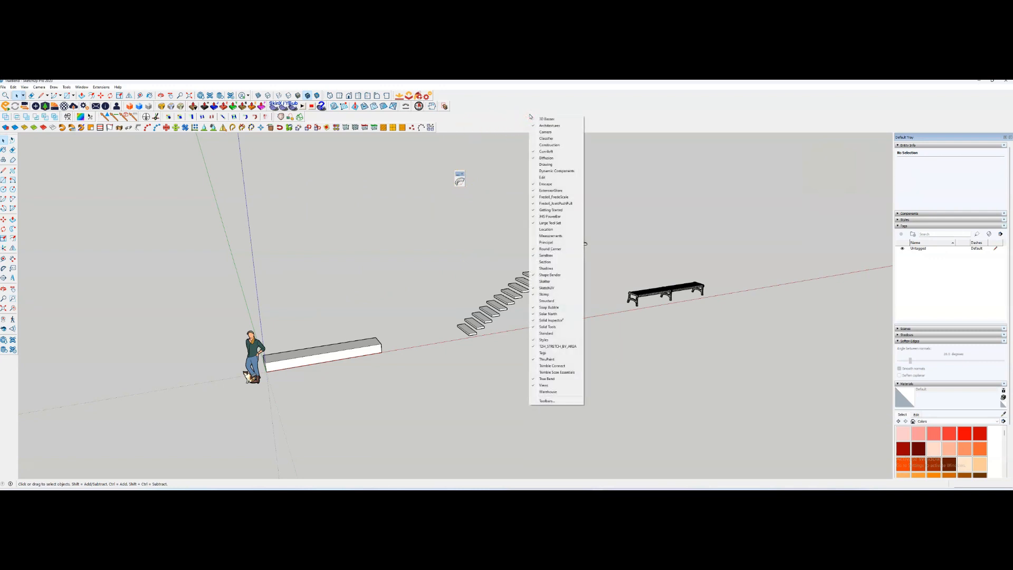
{"action": "left_click", "coordinate": [570, 340]}
{"action": "left_click", "coordinate": [556, 379]}
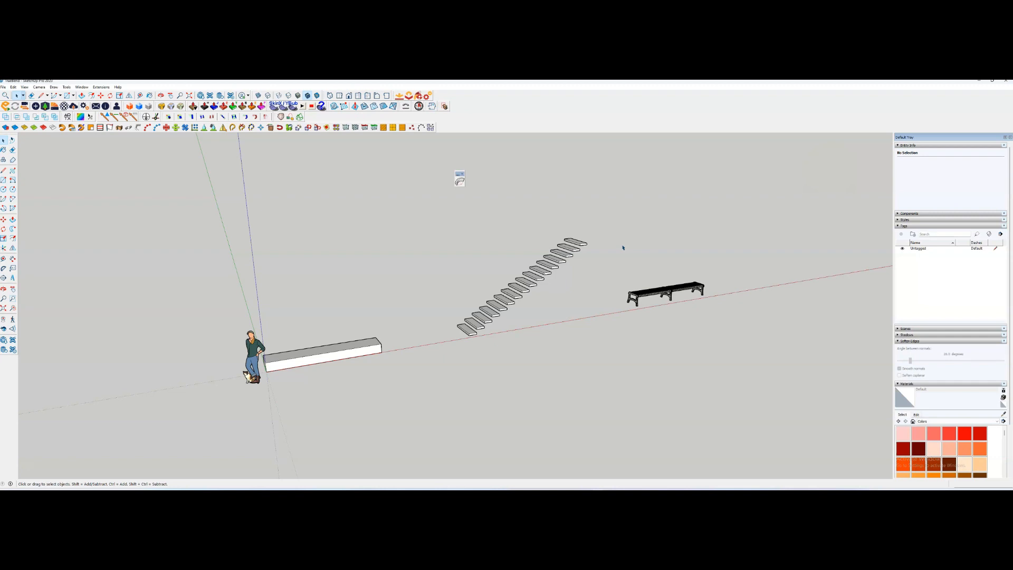
Start a TrueBend operation on the long rectangular box beside the figure and set the bend angle to 200 degrees
{"action": "left_click", "coordinate": [372, 349]}
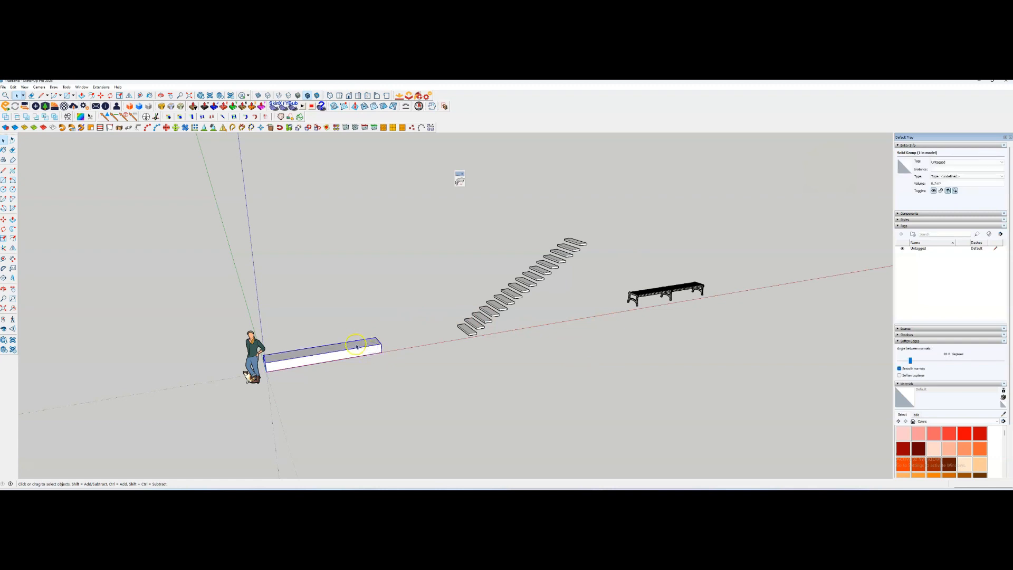
{"action": "middle_click_drag", "start_coordinate": [357, 357], "coordinate": [398, 355], "text": "shift"}
{"action": "scroll", "coordinate": [352, 353], "scroll_direction": "up", "scroll_amount": 3}
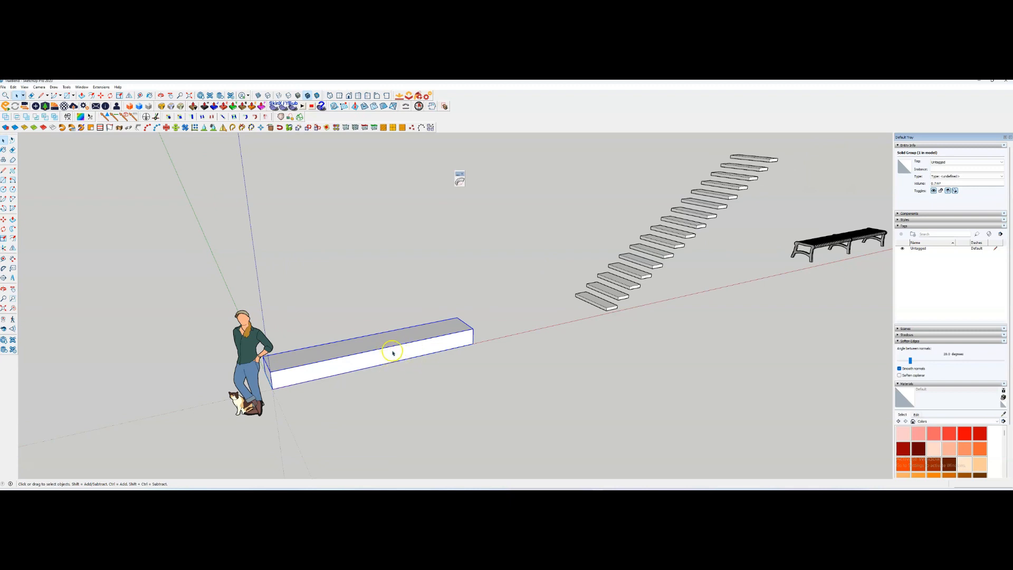
{"action": "left_click", "coordinate": [459, 181]}
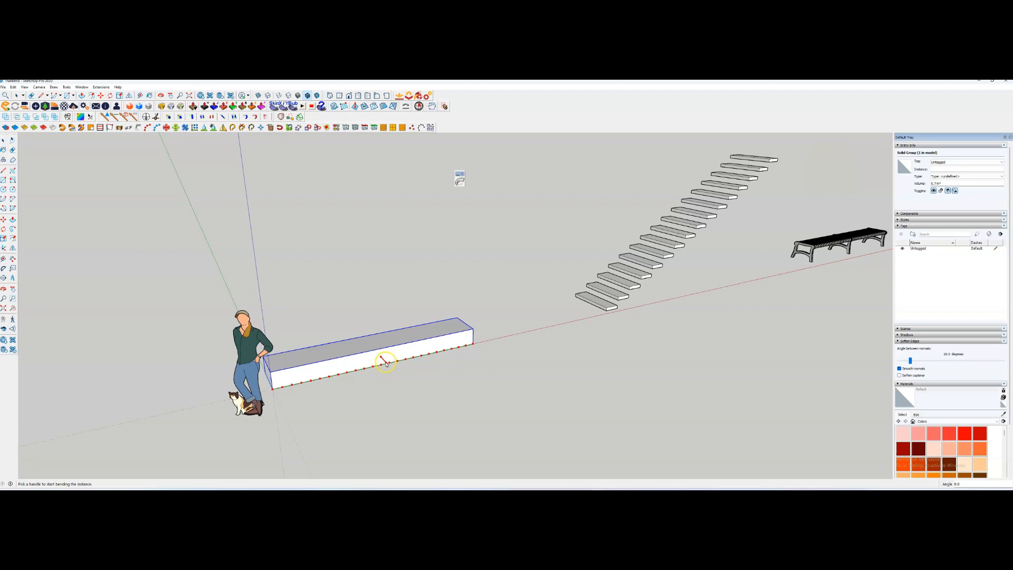
{"action": "left_click_drag", "start_coordinate": [386, 362], "coordinate": [396, 374]}
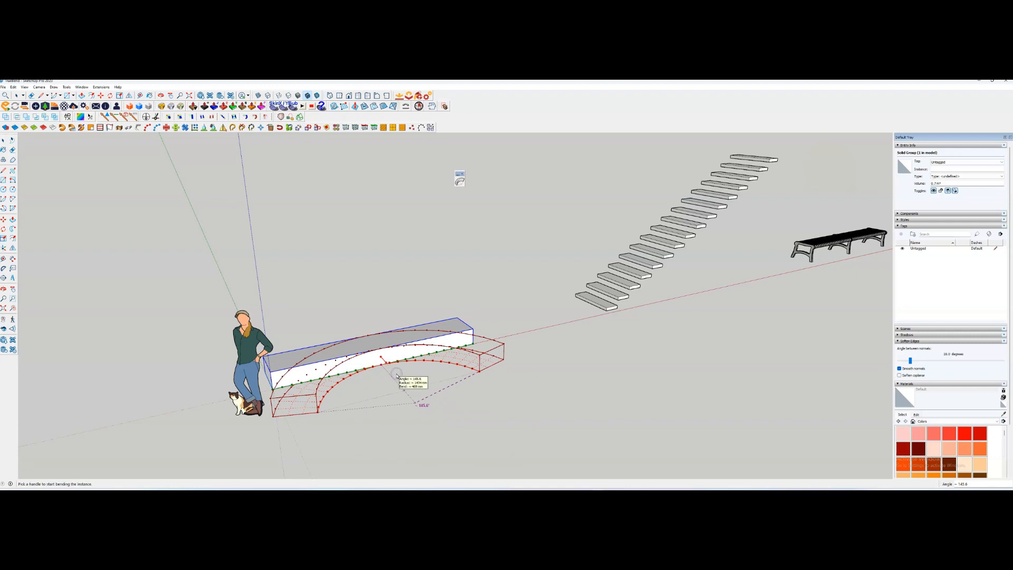
{"action": "mouse_move", "coordinate": [428, 395]}
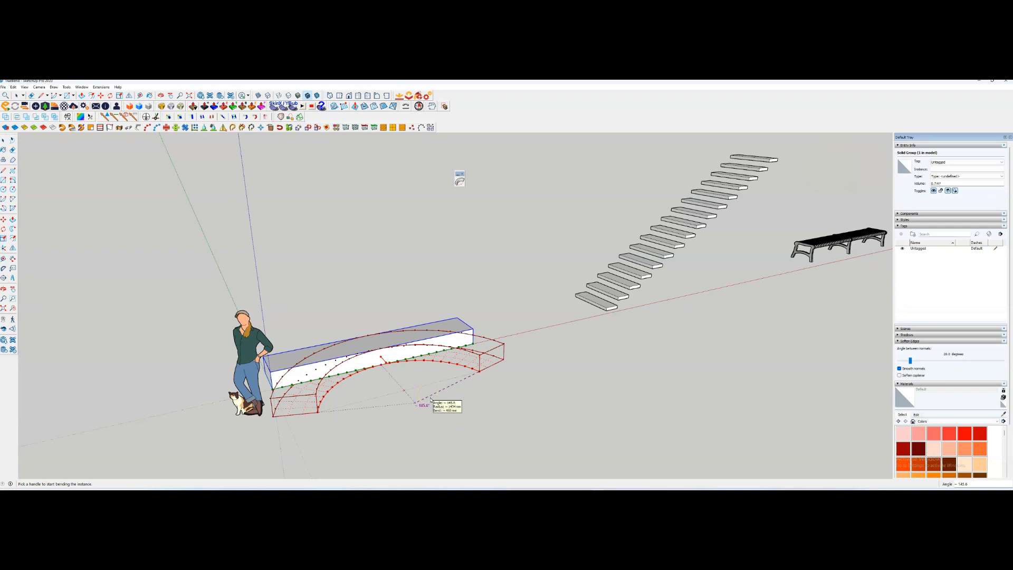
{"action": "type", "text": "200"}
{"action": "key", "text": "Return"}
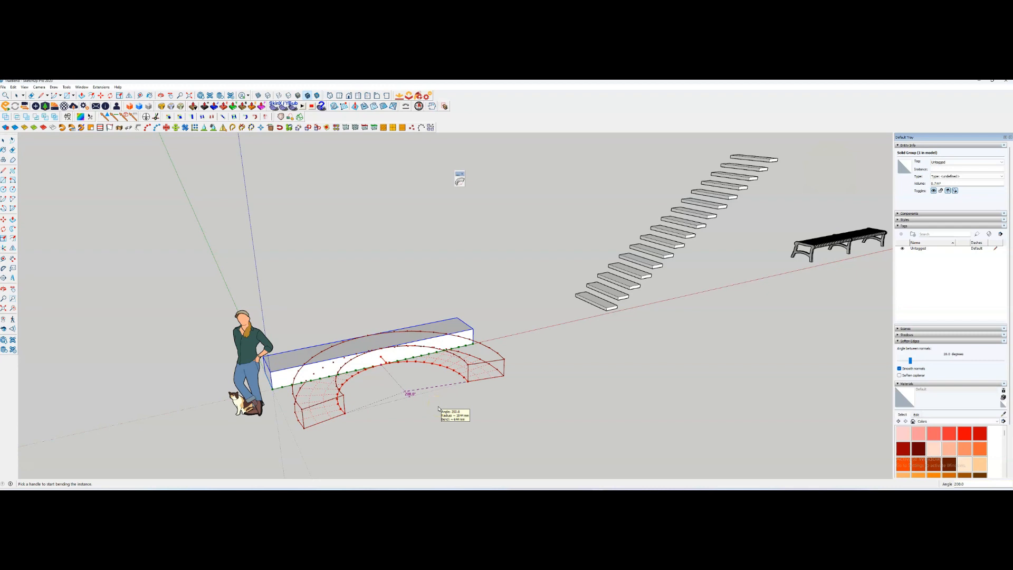
Set the box's bend angle to 180 degrees and apply the bend
{"action": "type", "text": "180"}
{"action": "key", "text": "Return"}
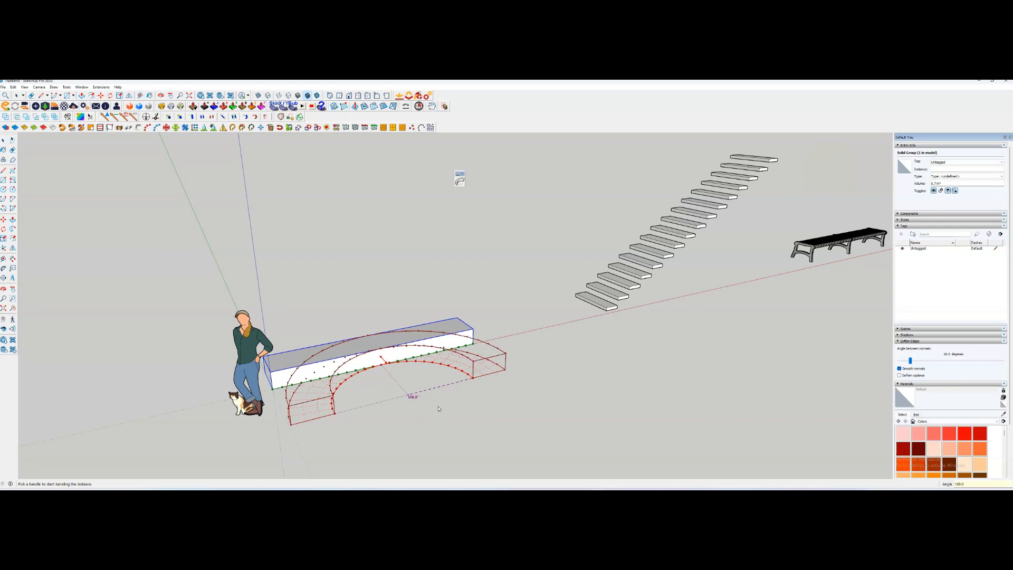
{"action": "key", "text": "space"}
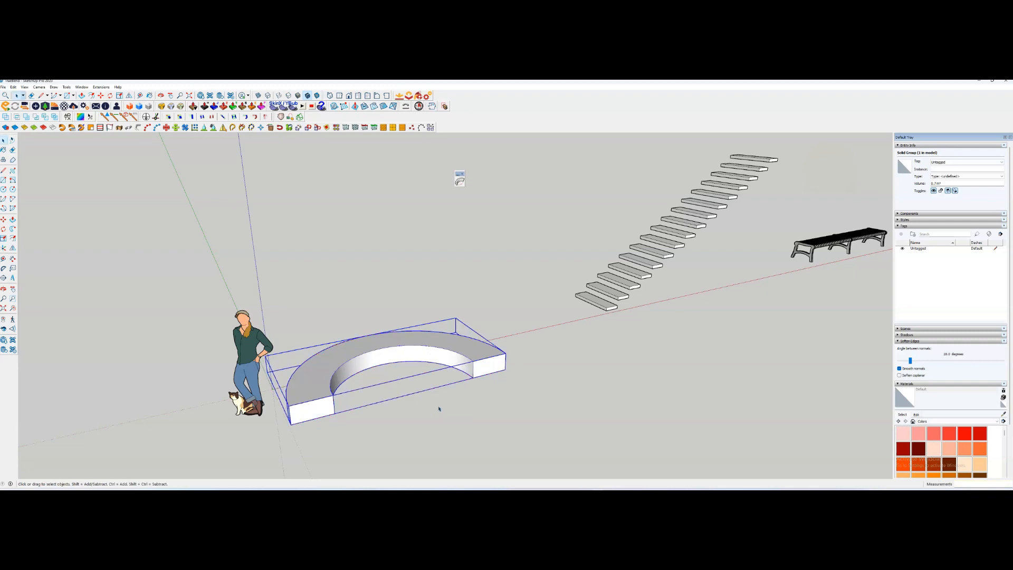
{"action": "middle_click_drag", "start_coordinate": [454, 379], "coordinate": [481, 372]}
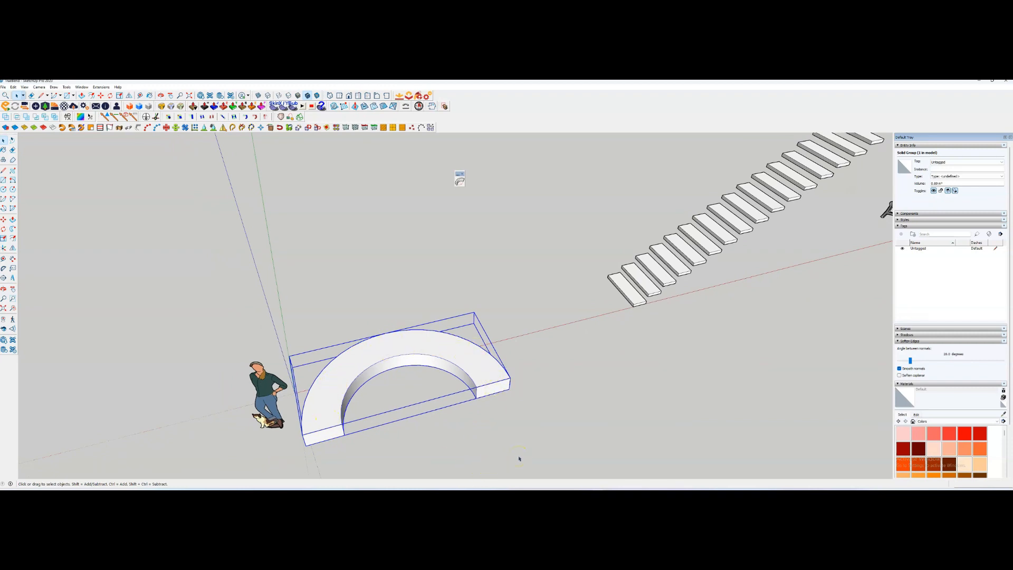
Undo the box's bend and start a new TrueBend of about 143 degrees on the straight box
{"action": "key", "text": "ctrl+z"}
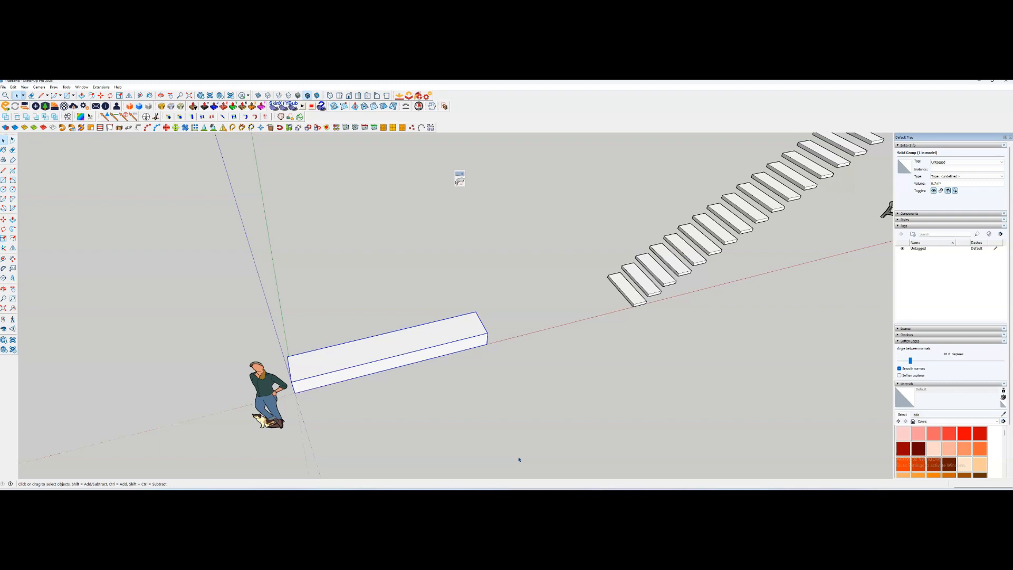
{"action": "left_click", "coordinate": [460, 182]}
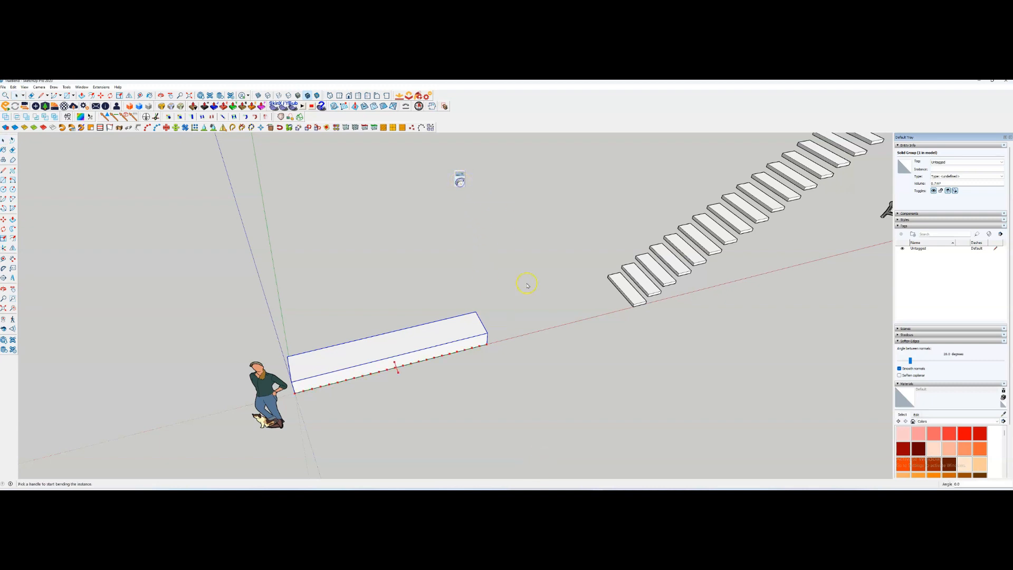
{"action": "right_click", "coordinate": [404, 342]}
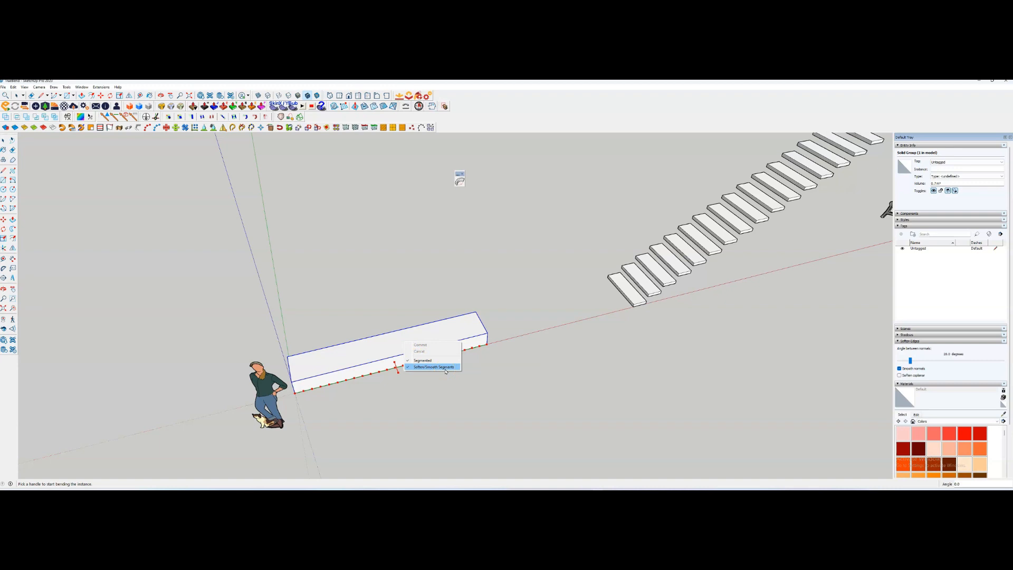
{"action": "left_click", "coordinate": [396, 373]}
{"action": "left_click_drag", "start_coordinate": [396, 373], "coordinate": [423, 395]}
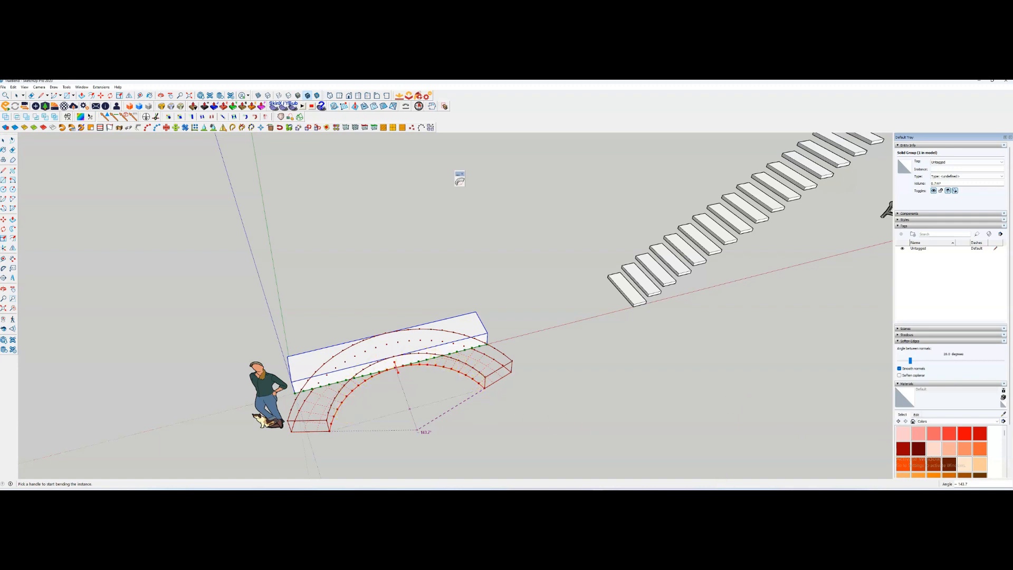
Set the number of segments in the box's bend to 5
{"action": "type", "text": "5s"}
{"action": "key", "text": "Return"}
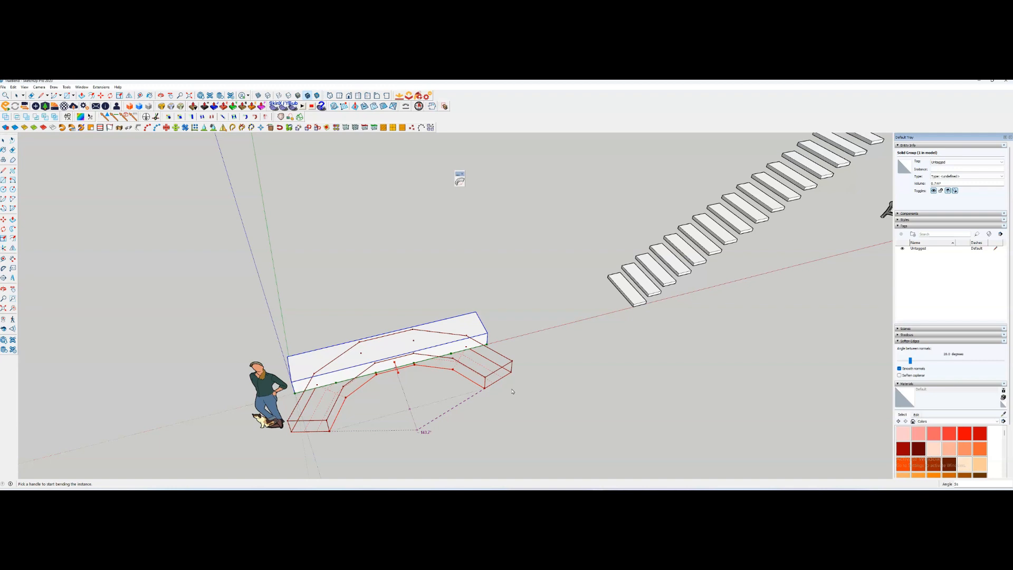
{"action": "middle_click_drag", "start_coordinate": [463, 339], "coordinate": [443, 397]}
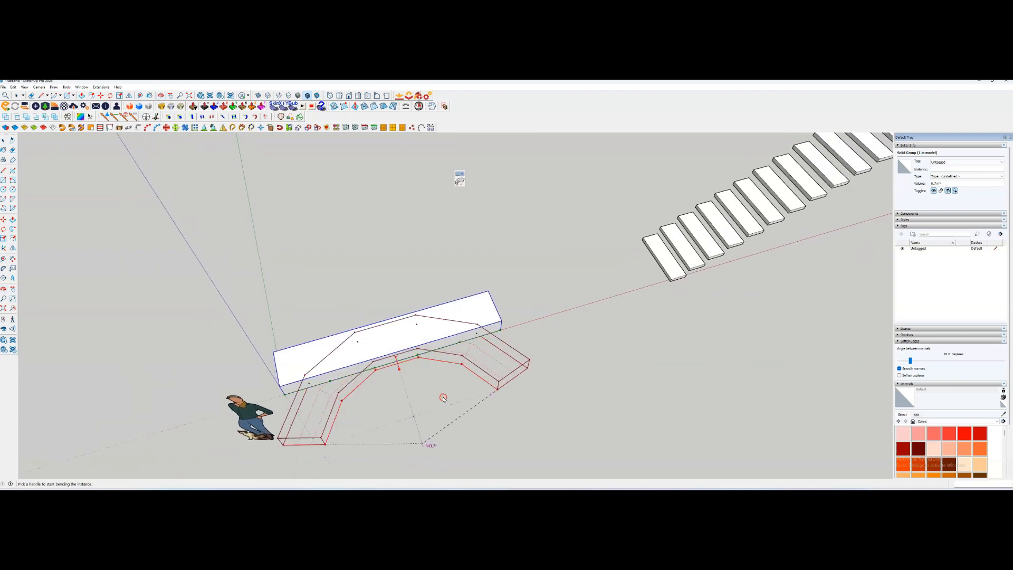
{"action": "middle_click_drag", "start_coordinate": [400, 383], "coordinate": [455, 347], "text": "shift"}
{"action": "scroll", "coordinate": [454, 346], "scroll_direction": "up", "scroll_amount": 1}
{"action": "left_click", "coordinate": [455, 348]}
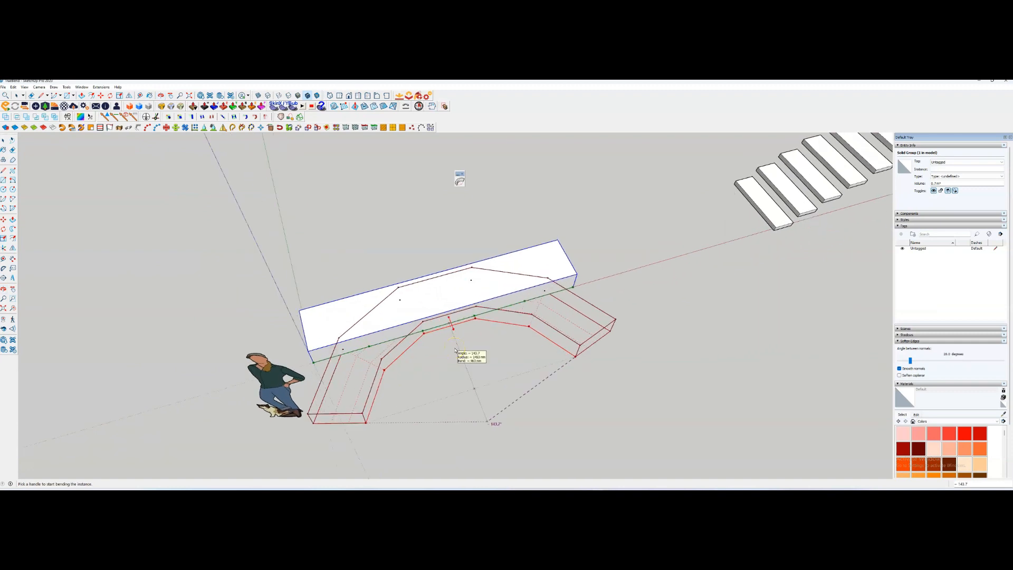
Set the segmented bend's angle to 30 degrees
{"action": "type", "text": "30"}
{"action": "key", "text": "Return"}
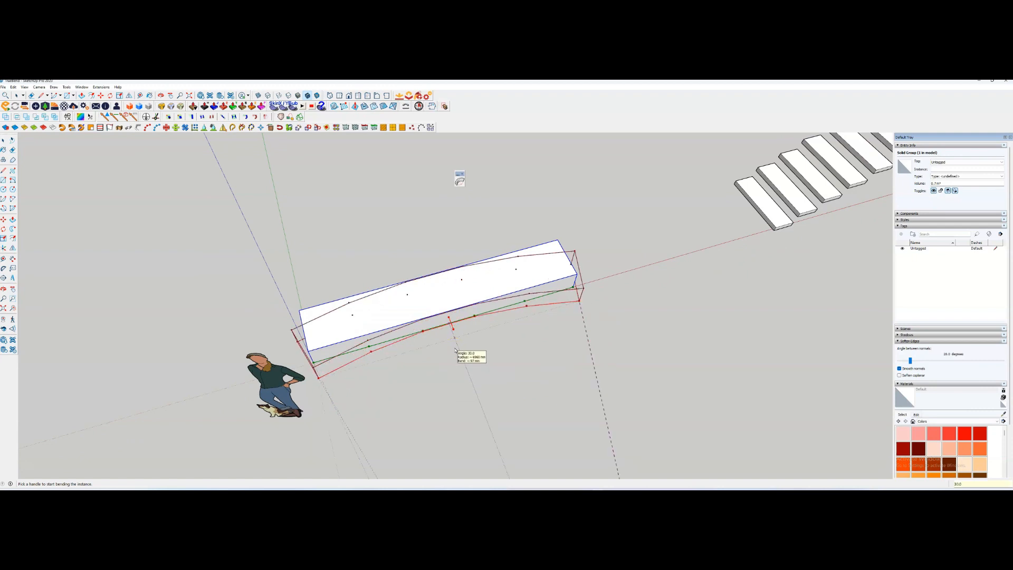
{"action": "left_click", "coordinate": [463, 328]}
{"action": "left_click", "coordinate": [333, 358]}
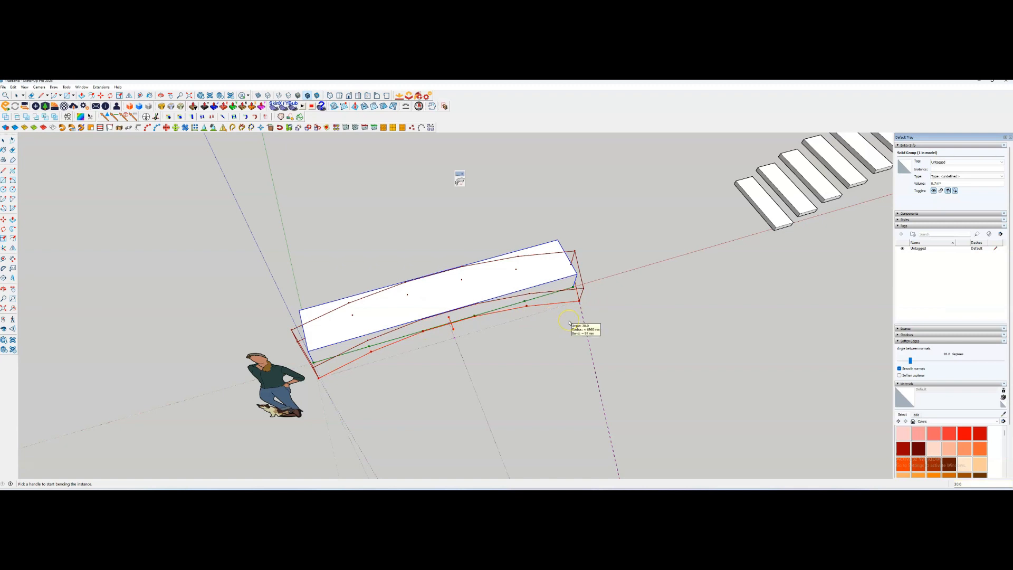
Change the segmented bend's angle to 80 degrees
{"action": "type", "text": "80"}
{"action": "key", "text": "Return"}
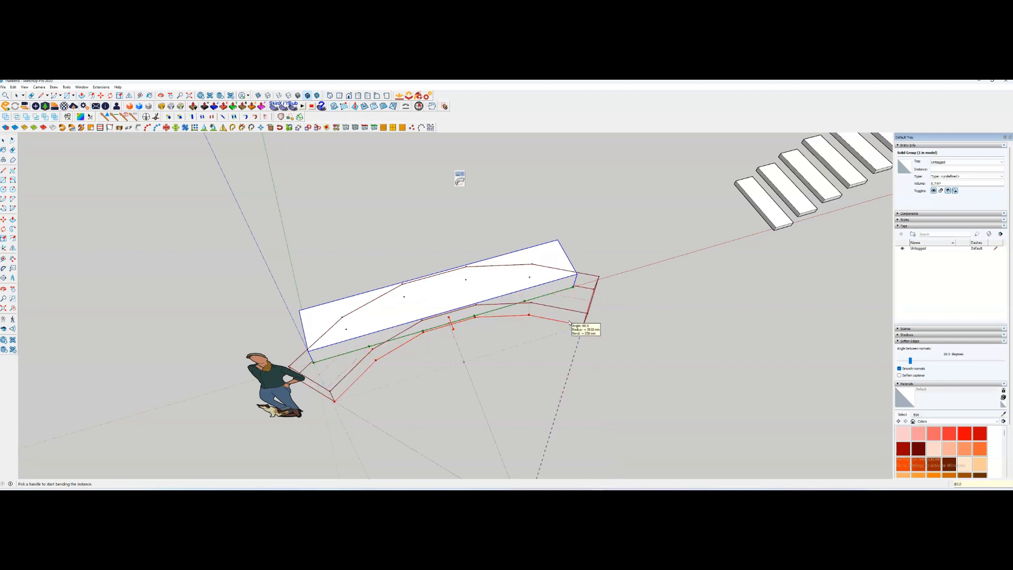
{"action": "scroll", "coordinate": [481, 291], "scroll_direction": "up", "scroll_amount": 1}
{"action": "scroll", "coordinate": [481, 310], "scroll_direction": "down", "scroll_amount": 4}
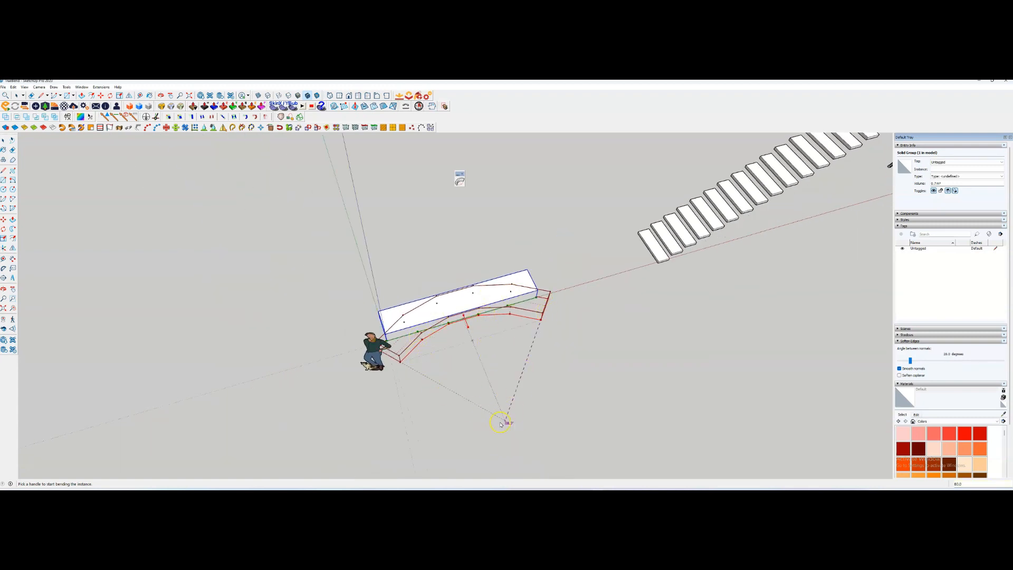
{"action": "scroll", "coordinate": [504, 432], "scroll_direction": "up", "scroll_amount": 2}
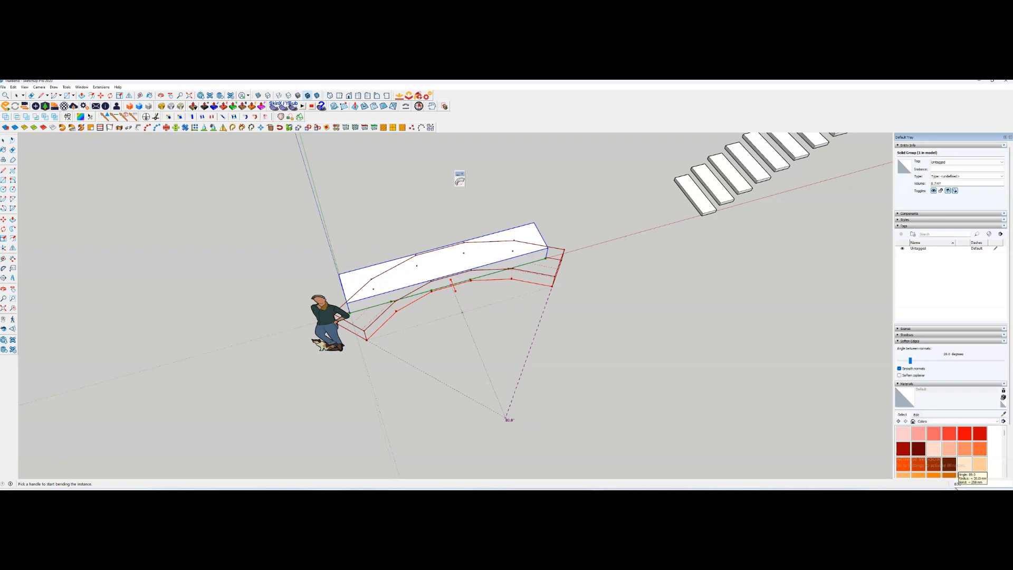
Set the box's segmented bend angle to 280 degrees
{"action": "type", "text": "280"}
{"action": "key", "text": "Return"}
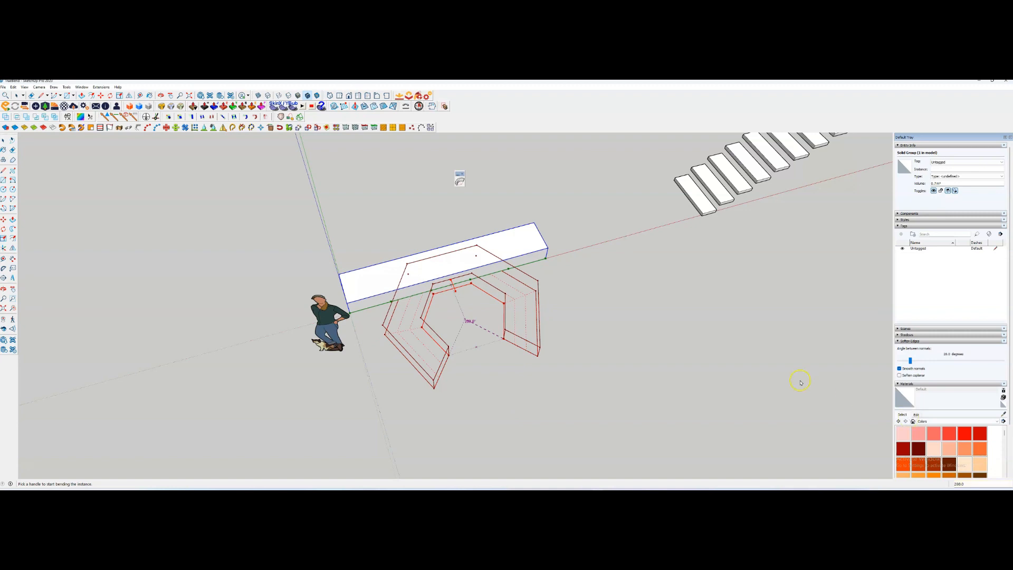
{"action": "left_click", "coordinate": [467, 321]}
{"action": "left_click", "coordinate": [523, 262]}
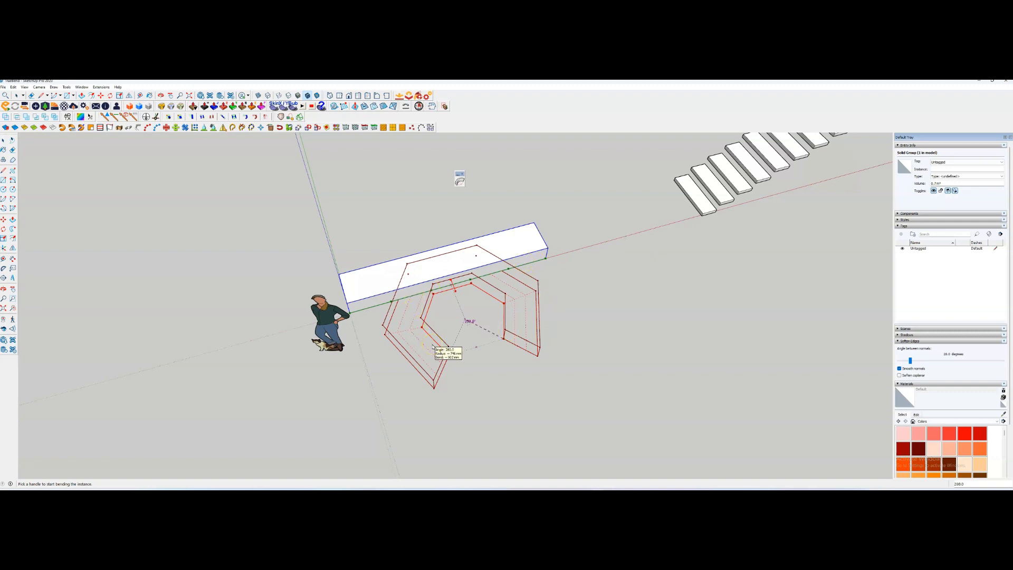
{"action": "left_click", "coordinate": [542, 329]}
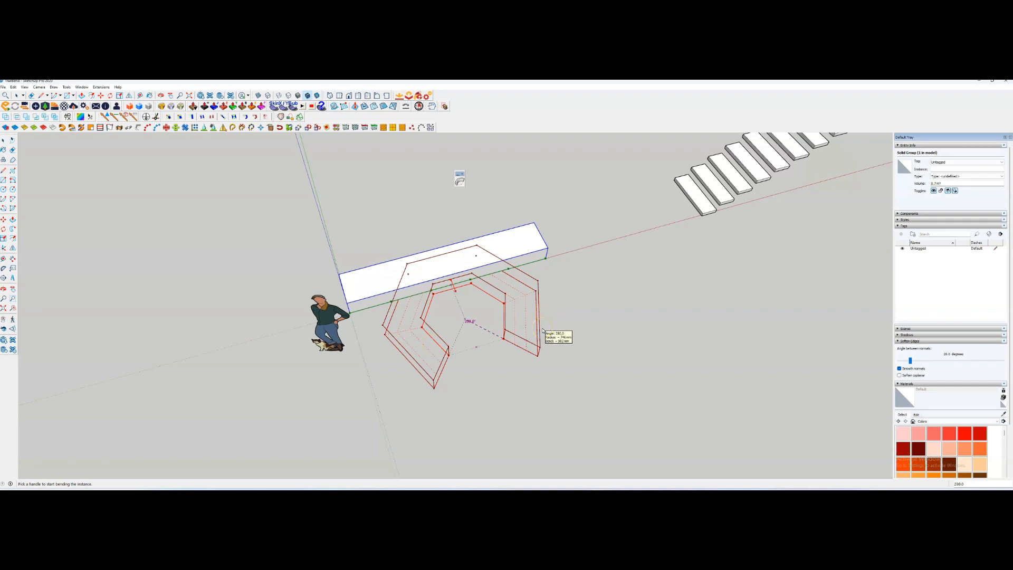
Set the box's bend to 80 segments, apply it, and deselect the finished curved box
{"action": "type", "text": "80s"}
{"action": "key", "text": "Return"}
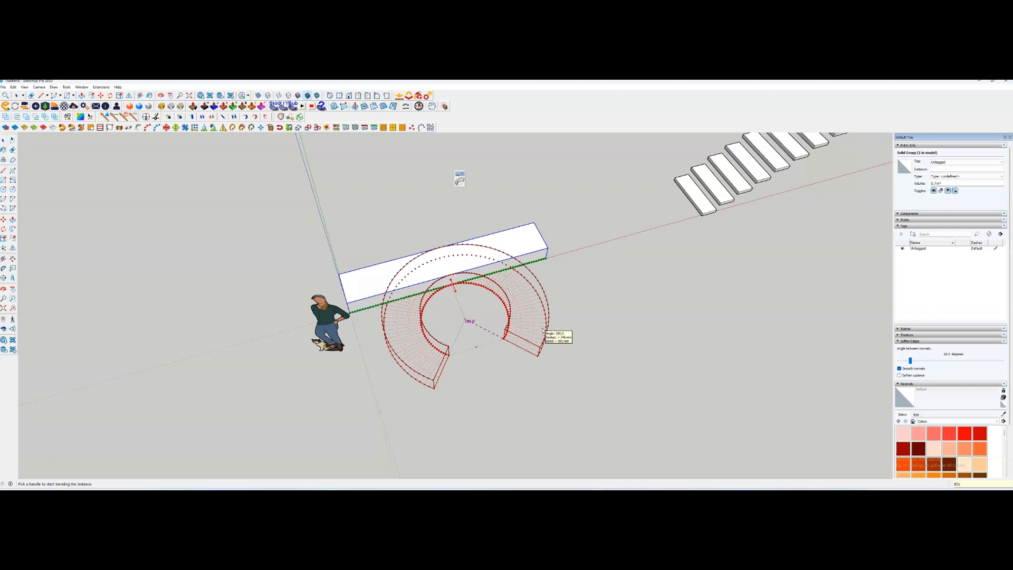
{"action": "left_click", "coordinate": [543, 331]}
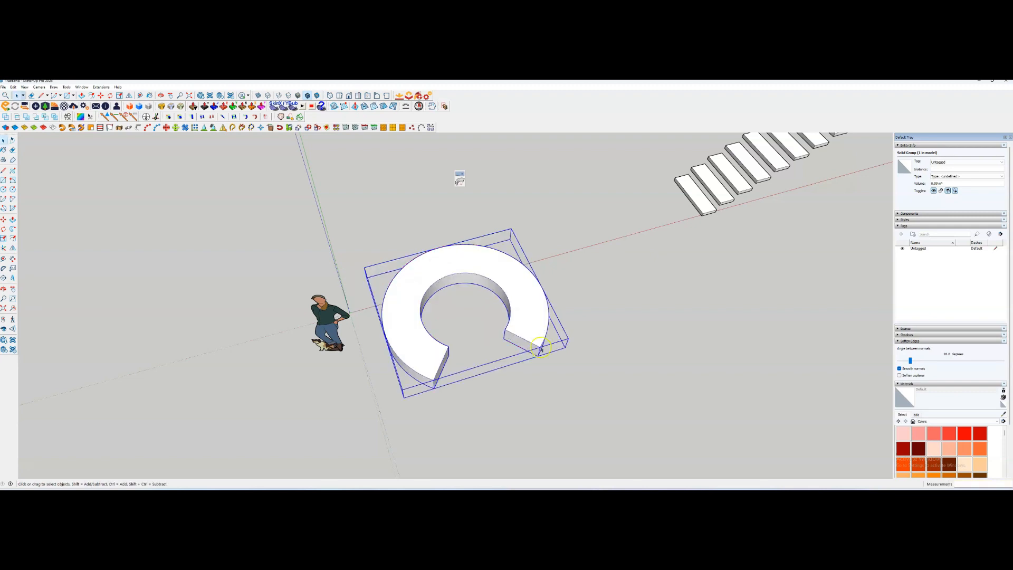
{"action": "middle_click_drag", "start_coordinate": [544, 332], "coordinate": [489, 297]}
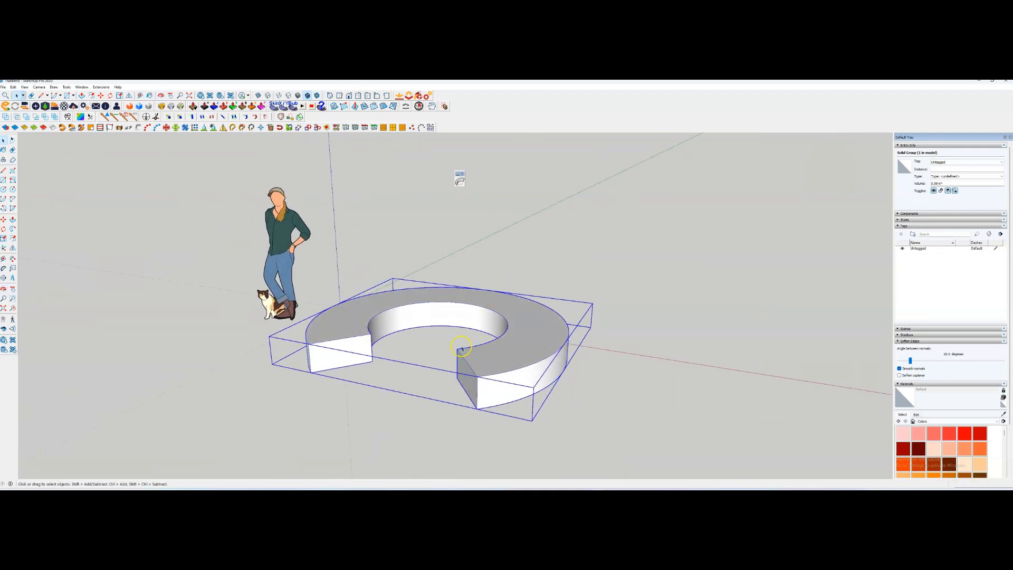
{"action": "middle_click_drag", "start_coordinate": [464, 350], "coordinate": [511, 412]}
{"action": "scroll", "coordinate": [511, 412], "scroll_direction": "down", "scroll_amount": 8}
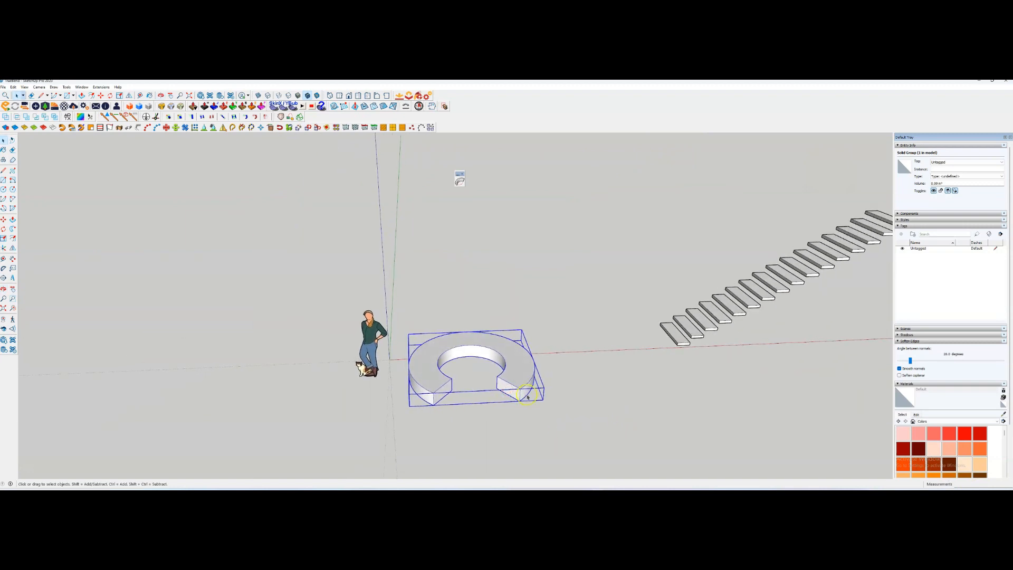
{"action": "middle_click_drag", "start_coordinate": [549, 414], "coordinate": [536, 392]}
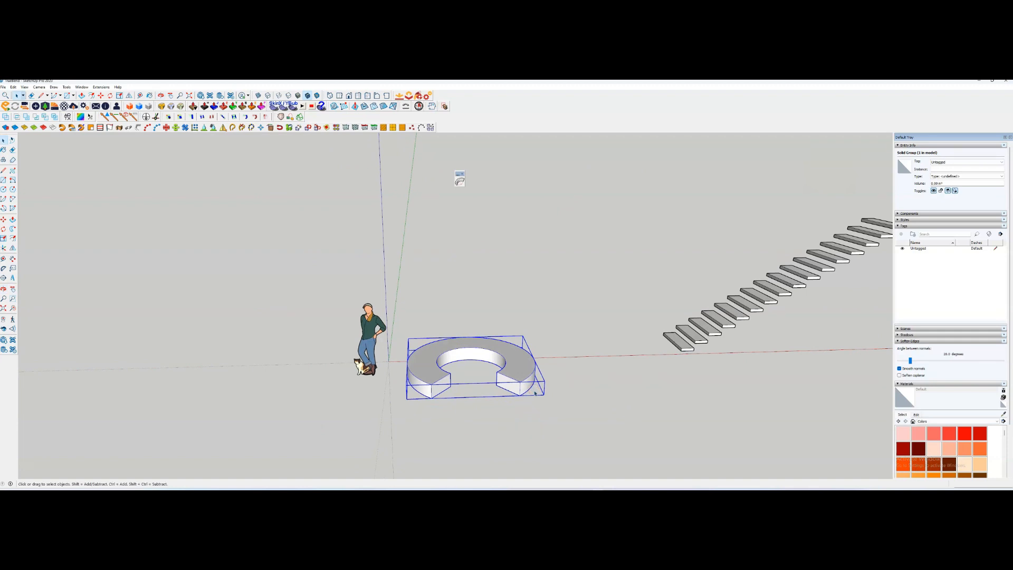
{"action": "left_click", "coordinate": [535, 393]}
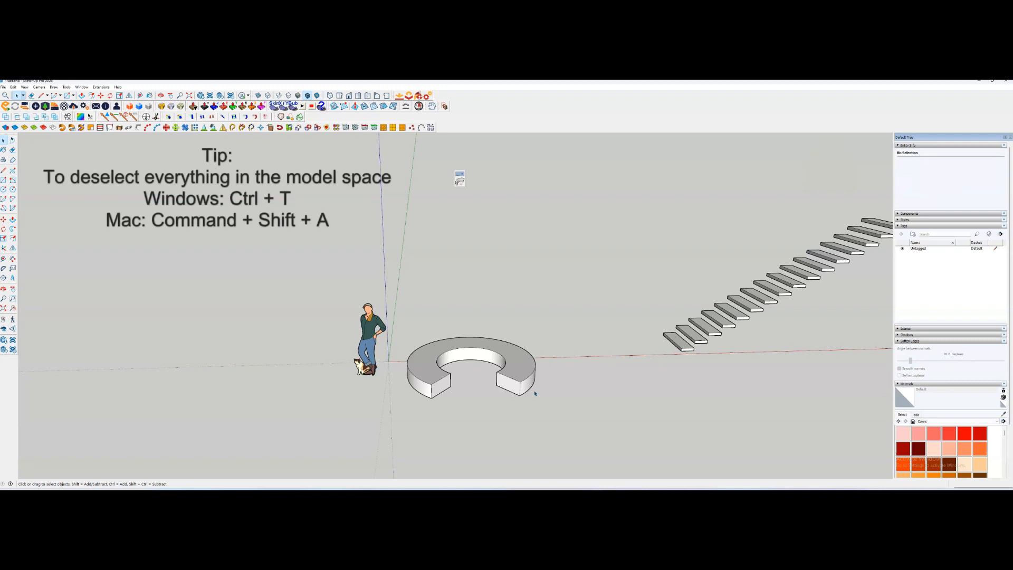
Use TrueBend on the straight stair group to curl its treads into a spiral staircase preview
{"action": "middle_click_drag", "start_coordinate": [535, 392], "coordinate": [655, 477]}
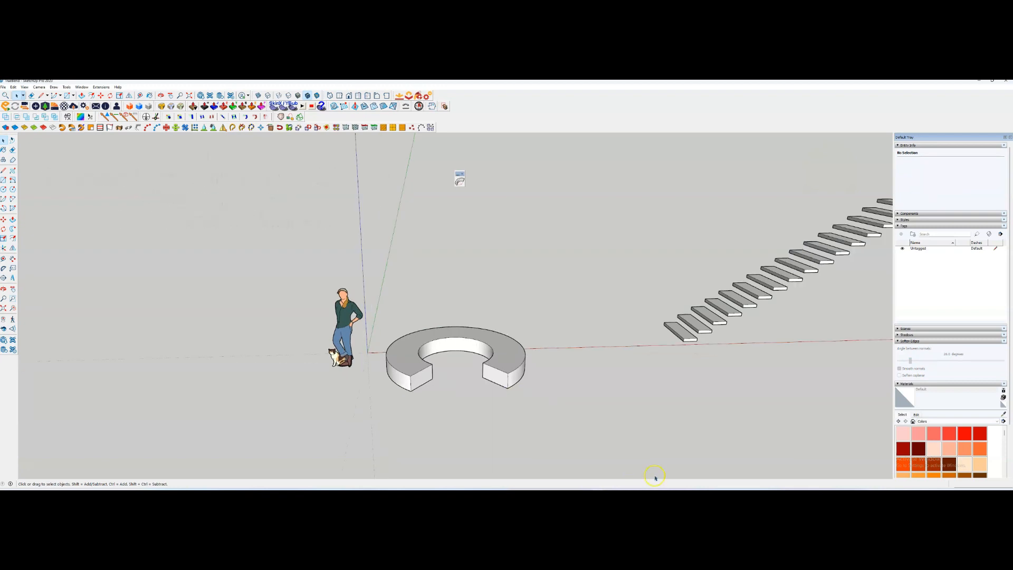
{"action": "middle_click_drag", "start_coordinate": [724, 405], "coordinate": [480, 414]}
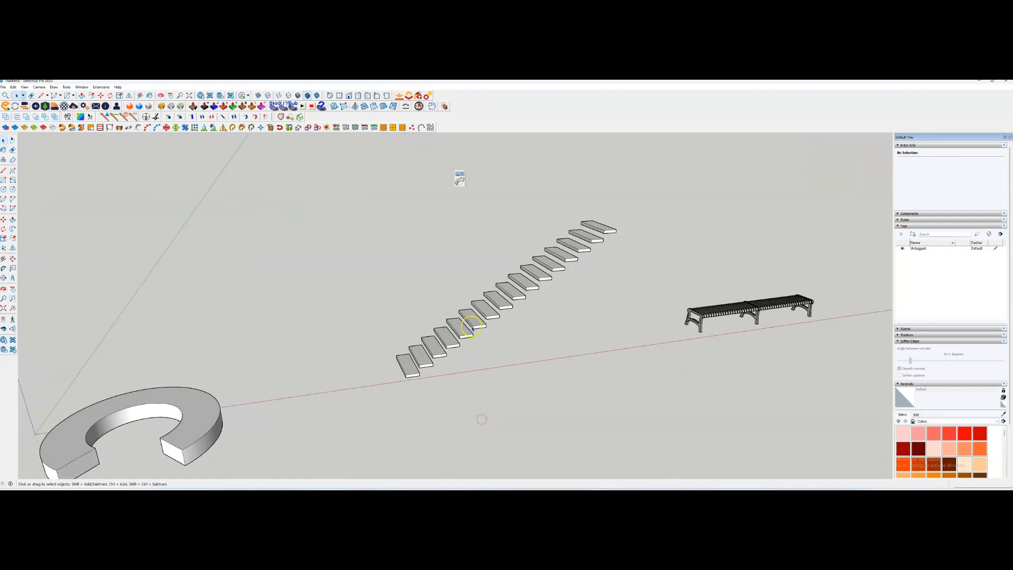
{"action": "left_click", "coordinate": [474, 324]}
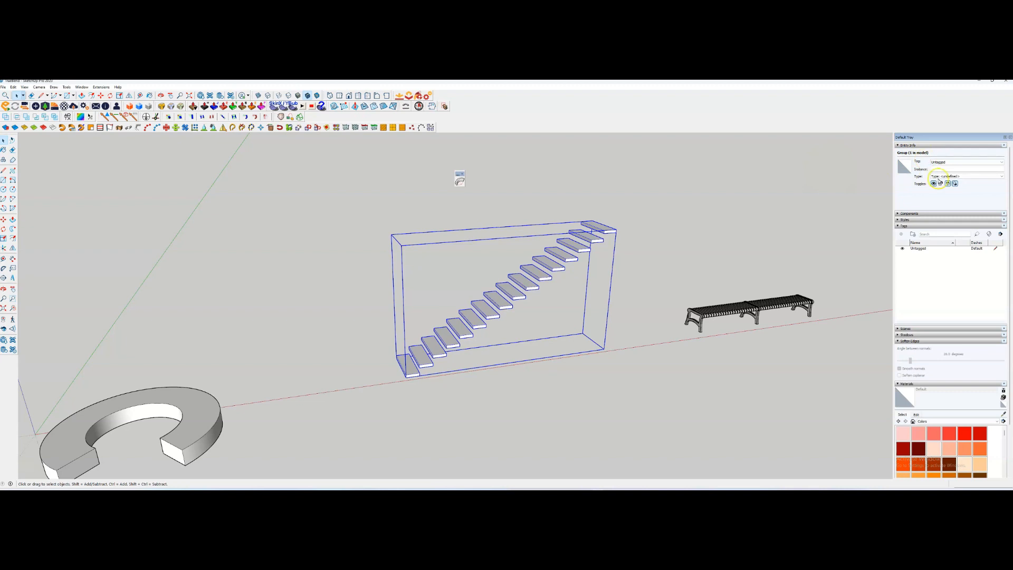
{"action": "left_click", "coordinate": [456, 182]}
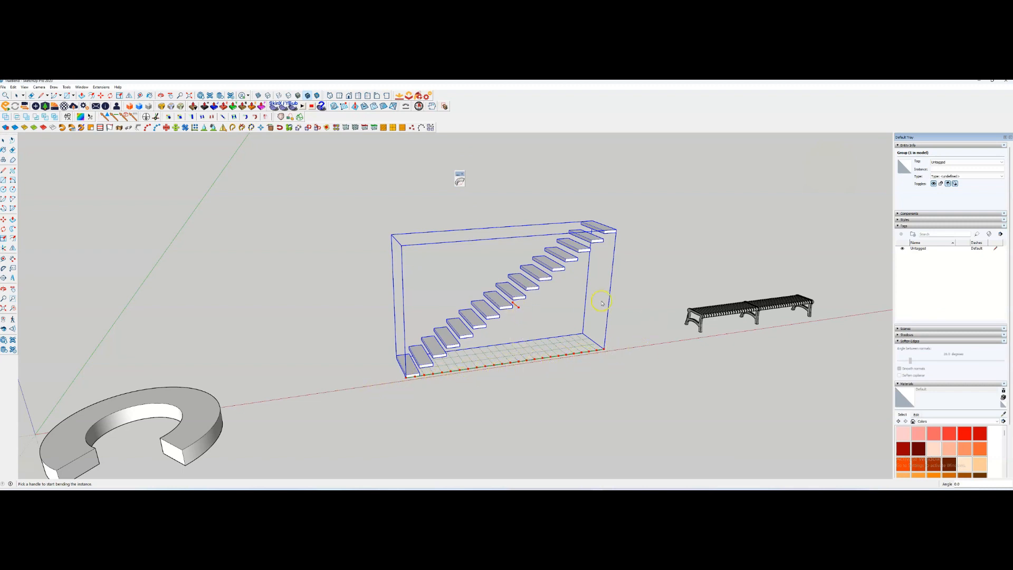
{"action": "left_click_drag", "start_coordinate": [519, 306], "coordinate": [579, 355]}
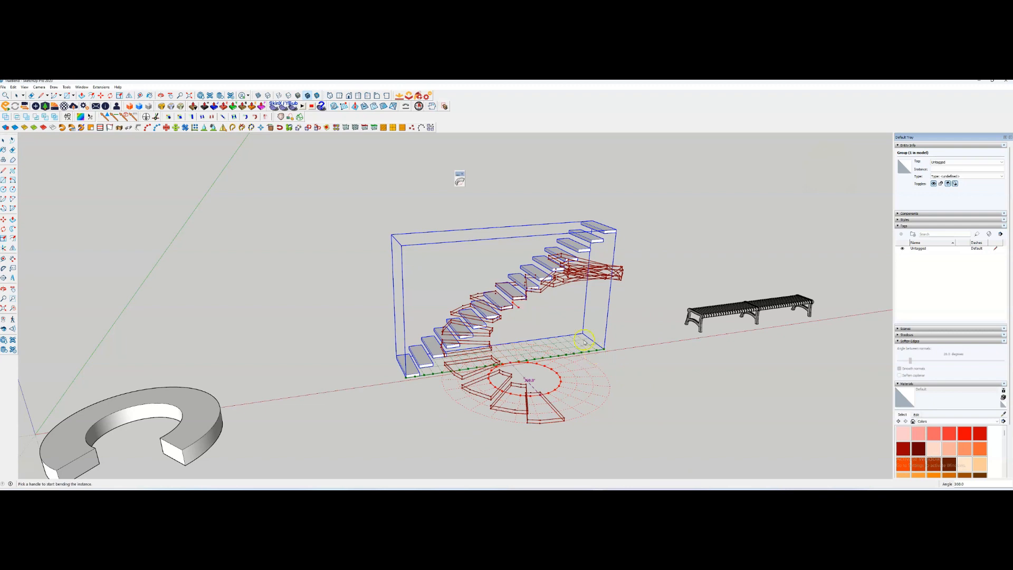
{"action": "middle_click_drag", "start_coordinate": [582, 358], "coordinate": [584, 444]}
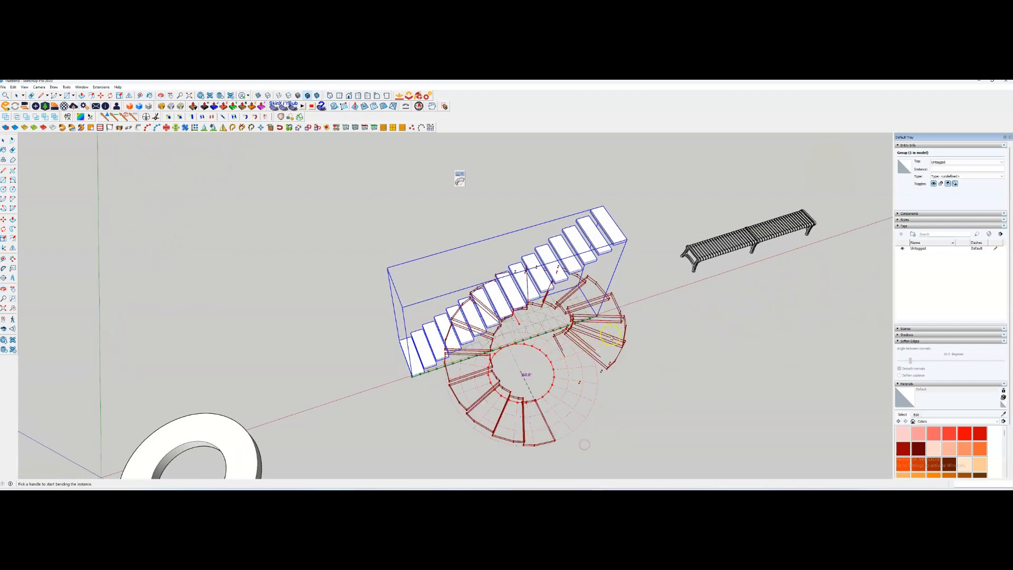
{"action": "scroll", "coordinate": [620, 297], "scroll_direction": "up", "scroll_amount": 5}
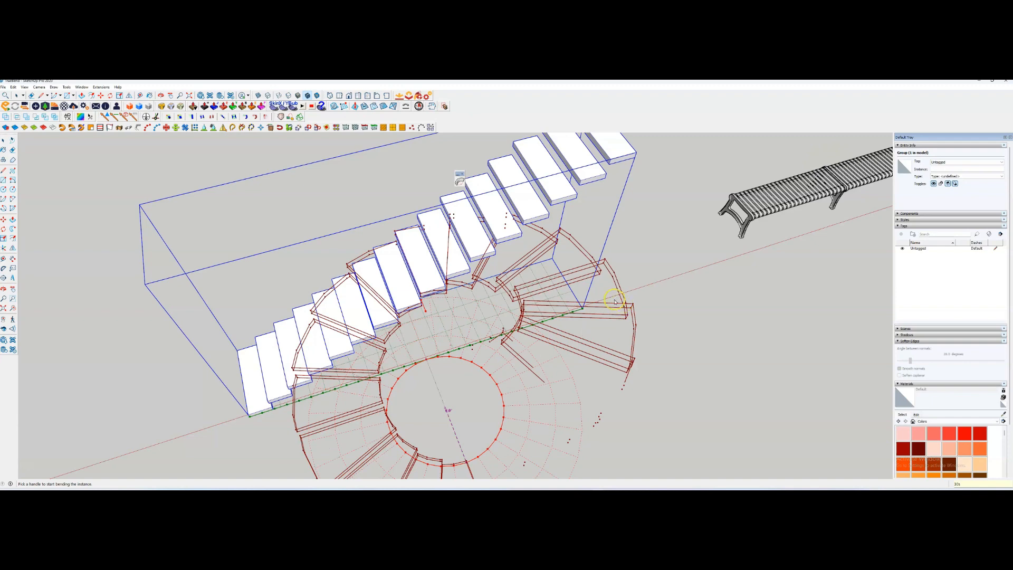
{"action": "scroll", "coordinate": [637, 317], "scroll_direction": "up", "scroll_amount": 1}
{"action": "middle_click_drag", "start_coordinate": [639, 316], "coordinate": [547, 327]}
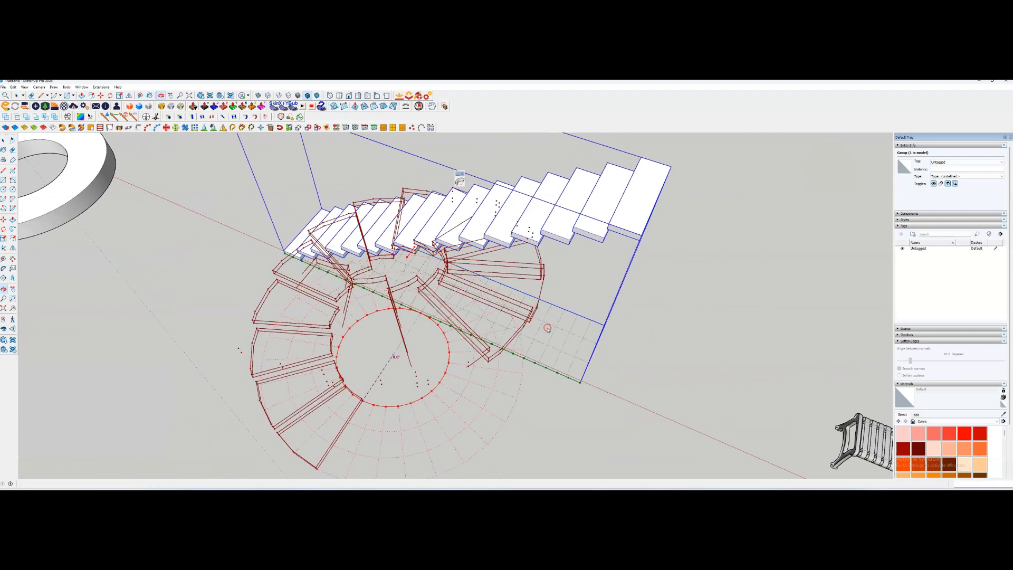
{"action": "left_click", "coordinate": [587, 323]}
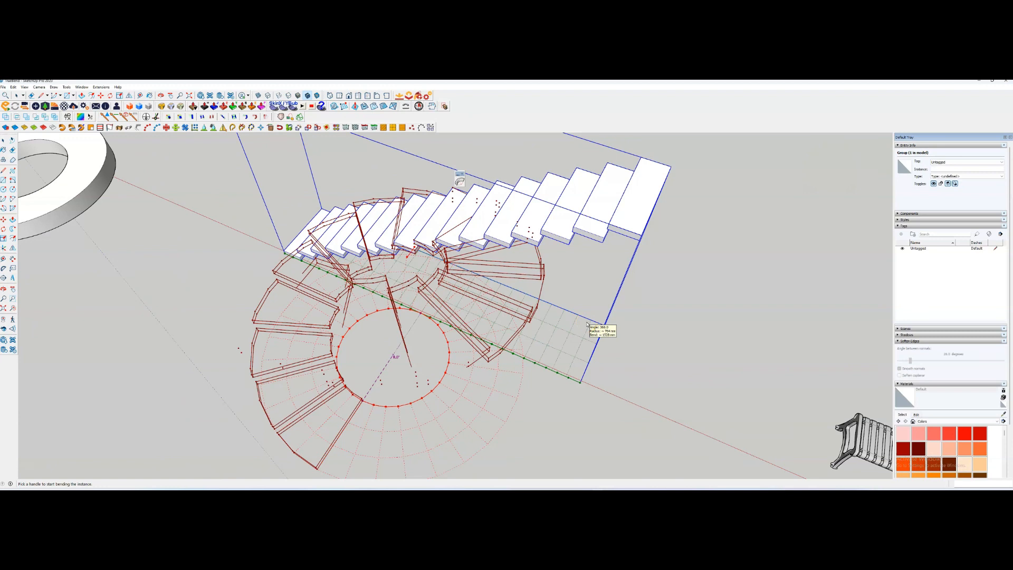
Set the staircase bend to 80 segments, apply it, and deselect the spiral staircase
{"action": "type", "text": "80s"}
{"action": "key", "text": "Return"}
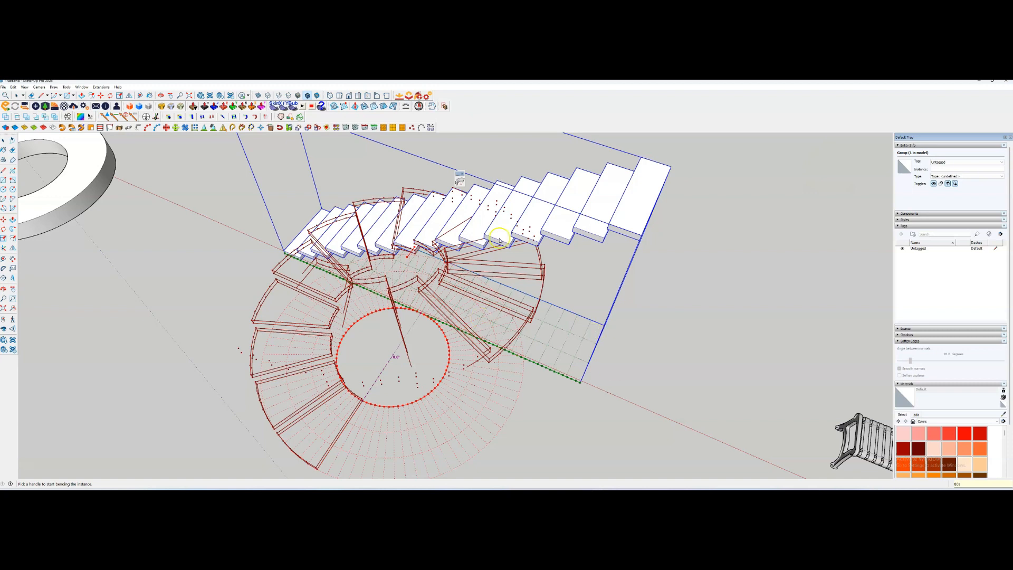
{"action": "left_click", "coordinate": [263, 312]}
{"action": "left_click", "coordinate": [463, 407]}
{"action": "middle_click_drag", "start_coordinate": [463, 408], "coordinate": [423, 332]}
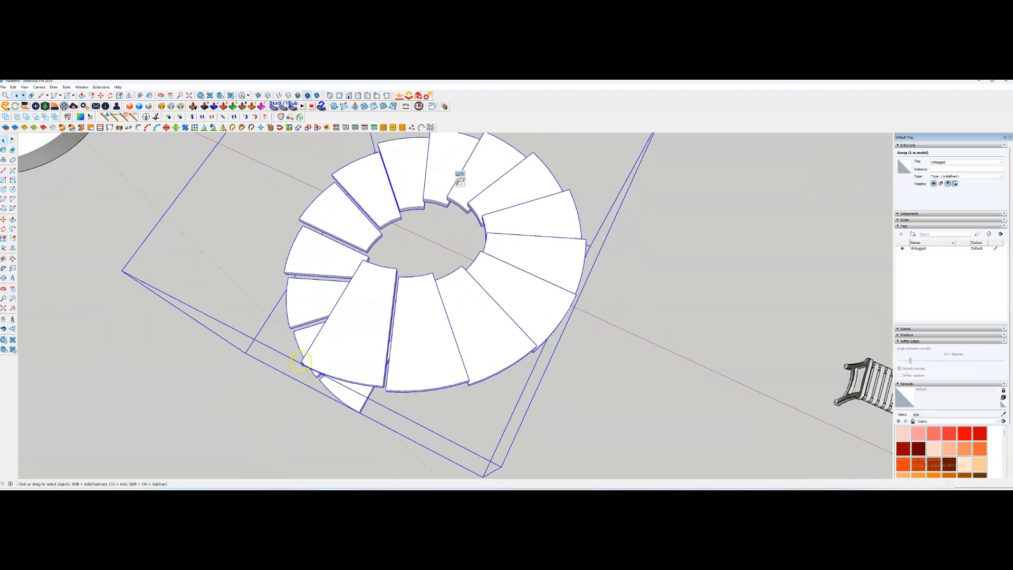
{"action": "middle_click_drag", "start_coordinate": [302, 360], "coordinate": [429, 301]}
{"action": "scroll", "coordinate": [429, 301], "scroll_direction": "down", "scroll_amount": 5}
{"action": "middle_click_drag", "start_coordinate": [430, 350], "coordinate": [372, 316]}
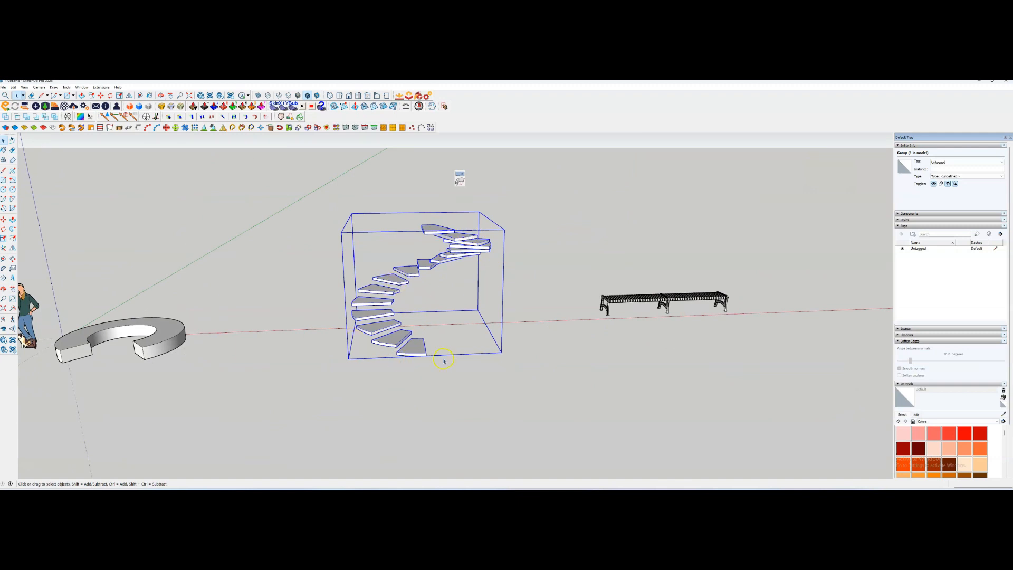
{"action": "middle_click_drag", "start_coordinate": [443, 361], "coordinate": [458, 392]}
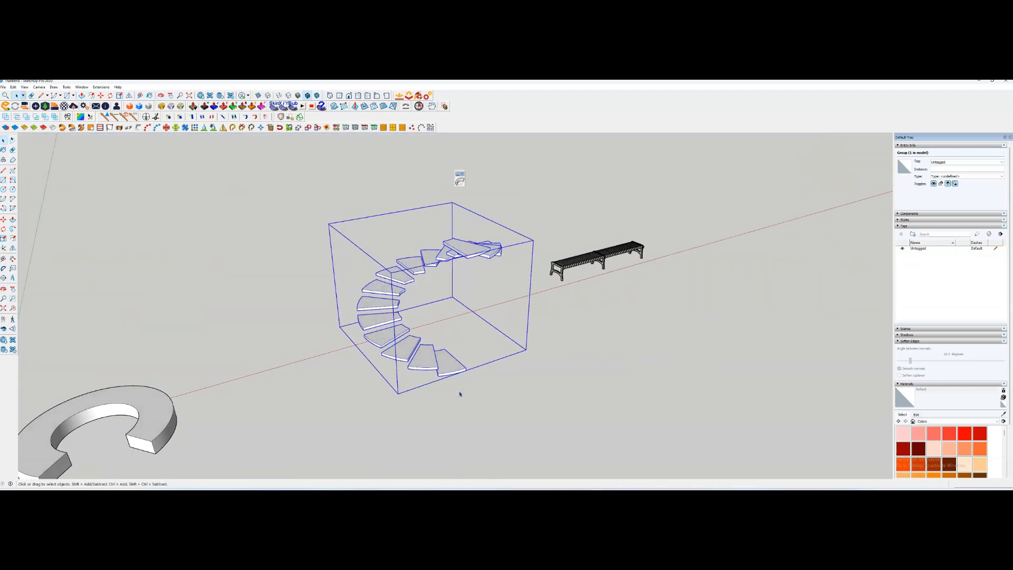
{"action": "left_click", "coordinate": [491, 400]}
Bend the slatted bench component to 90 degrees with TrueBend and apply the bend
{"action": "middle_click_drag", "start_coordinate": [611, 319], "coordinate": [545, 344]}
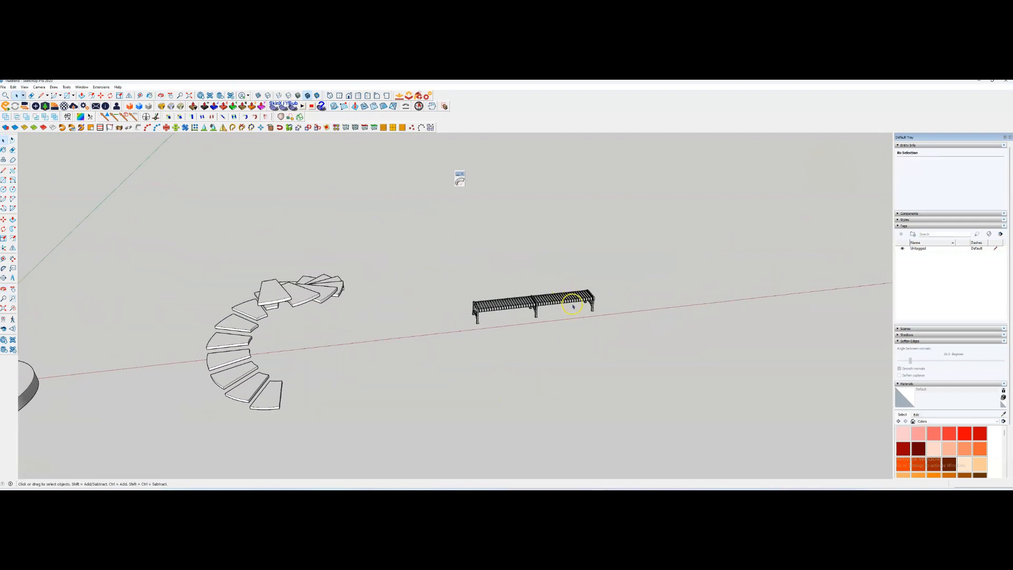
{"action": "scroll", "coordinate": [573, 306], "scroll_direction": "up", "scroll_amount": 3}
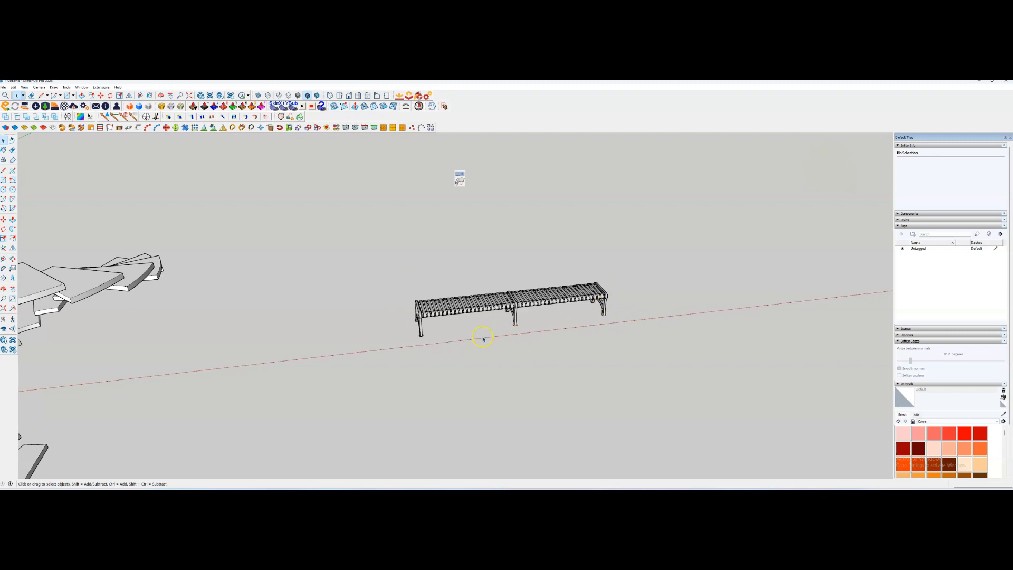
{"action": "left_click", "coordinate": [521, 298]}
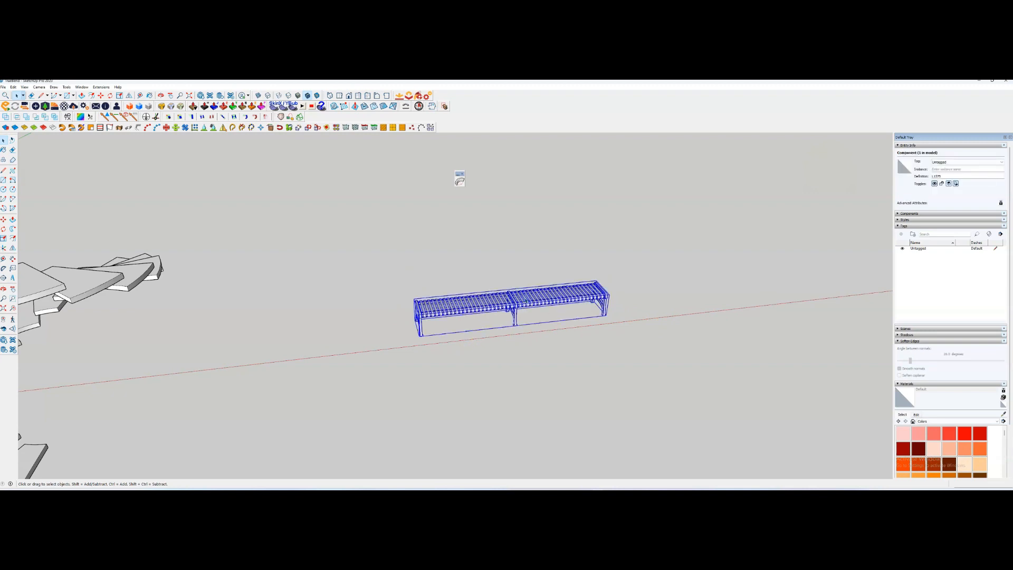
{"action": "left_click", "coordinate": [459, 181]}
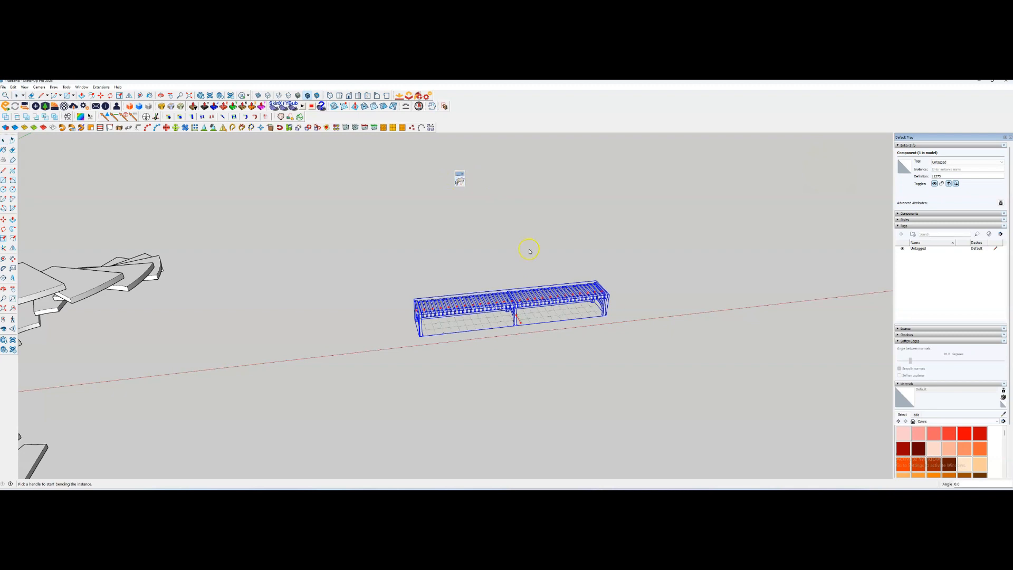
{"action": "middle_click_drag", "start_coordinate": [430, 312], "coordinate": [586, 367]}
{"action": "left_click_drag", "start_coordinate": [515, 315], "coordinate": [583, 335]}
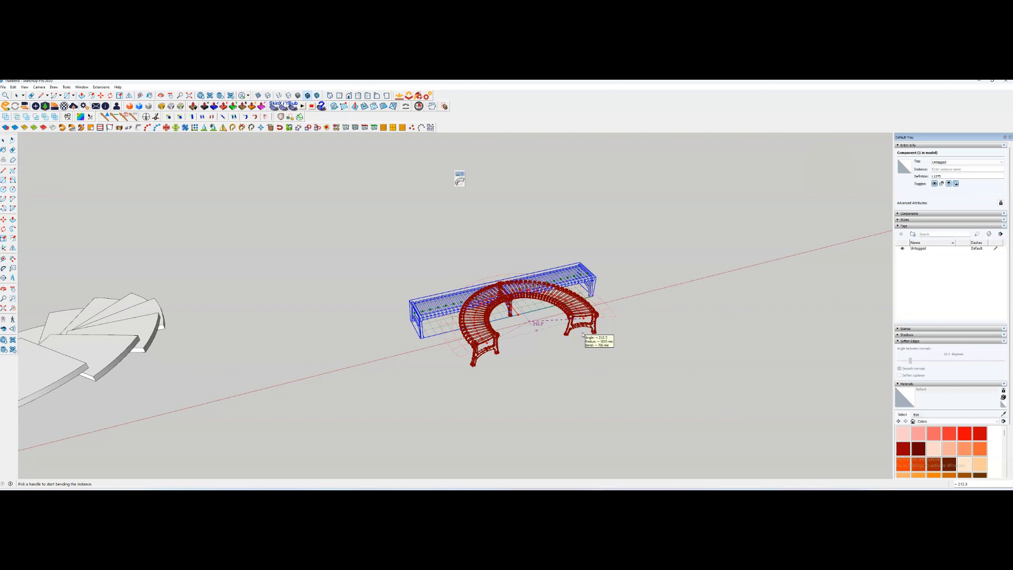
{"action": "type", "text": "90.0"}
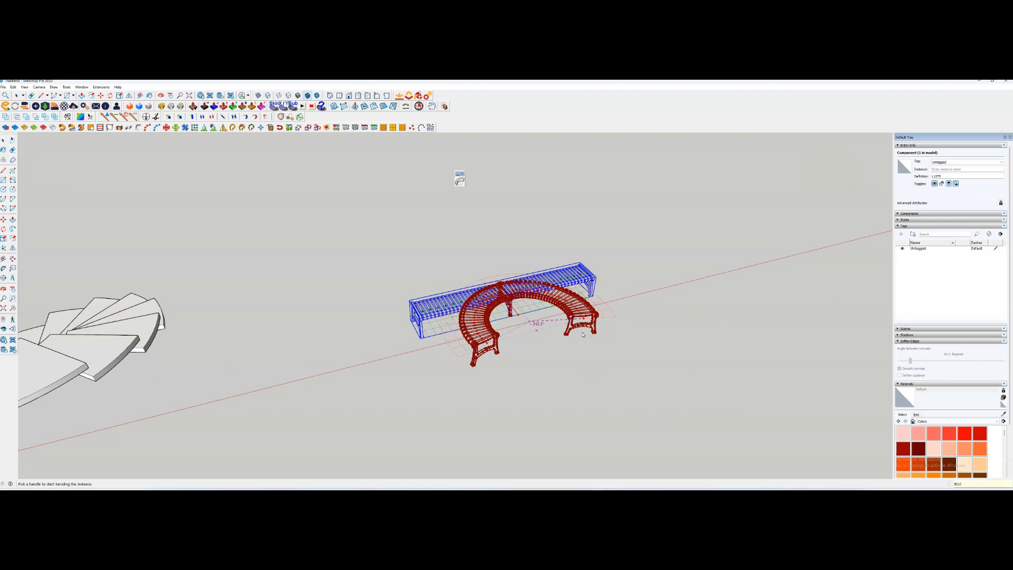
{"action": "key", "text": "Return"}
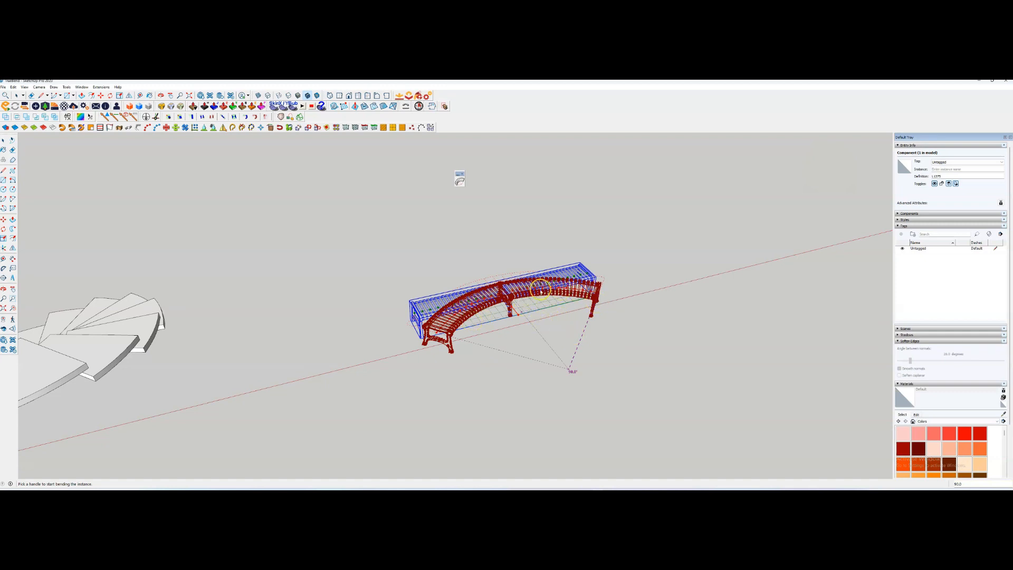
{"action": "scroll", "coordinate": [469, 320], "scroll_direction": "up", "scroll_amount": 1}
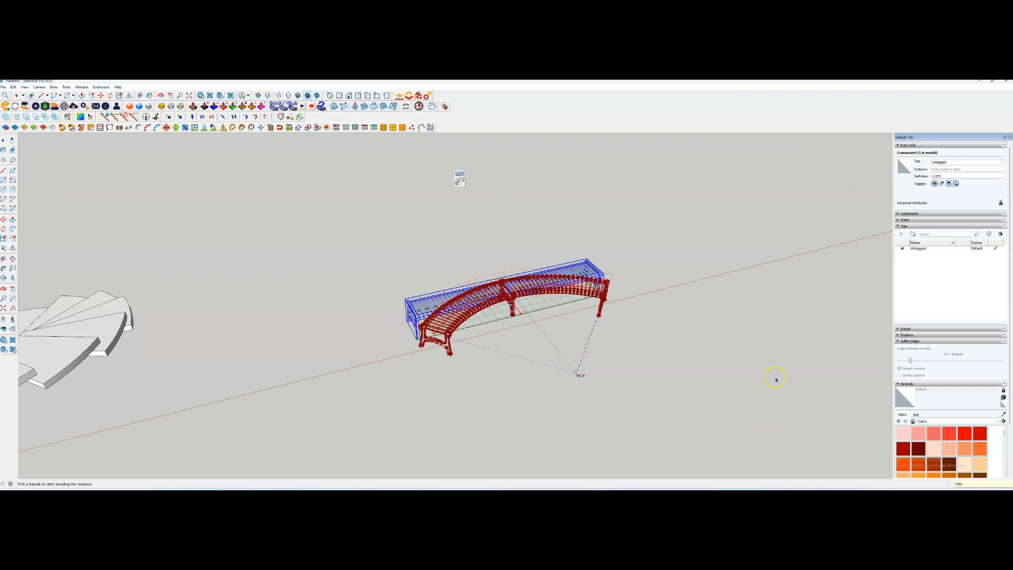
{"action": "key", "text": "space"}
Examine the curved bench from several angles, deselect it, and review it alongside the bent box and spiral staircase
{"action": "scroll", "coordinate": [543, 312], "scroll_direction": "up", "scroll_amount": 5}
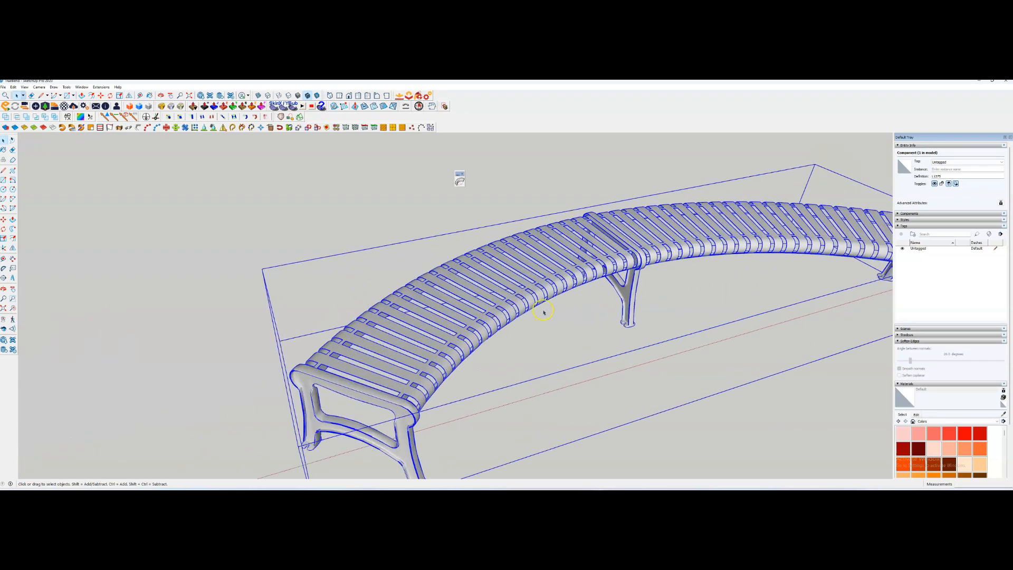
{"action": "scroll", "coordinate": [544, 312], "scroll_direction": "down", "scroll_amount": 5}
{"action": "middle_click_drag", "start_coordinate": [544, 312], "coordinate": [624, 294]}
{"action": "scroll", "coordinate": [462, 297], "scroll_direction": "down", "scroll_amount": 3}
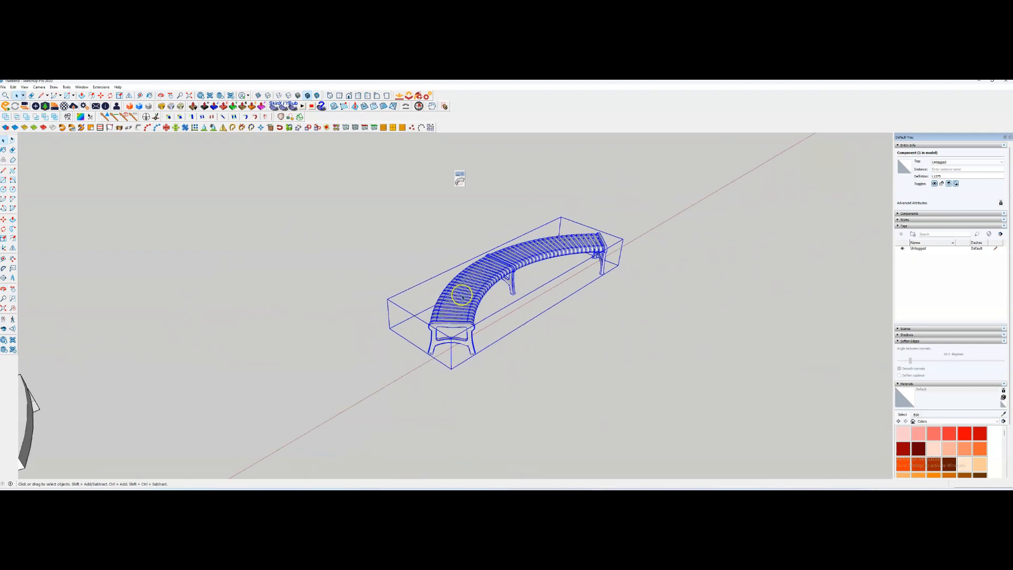
{"action": "mouse_move", "coordinate": [463, 297]}
{"action": "middle_mouse_down"}
{"action": "mouse_move", "coordinate": [558, 299]}
{"action": "mouse_move", "coordinate": [452, 290]}
{"action": "mouse_move", "coordinate": [466, 315]}
{"action": "middle_mouse_up"}
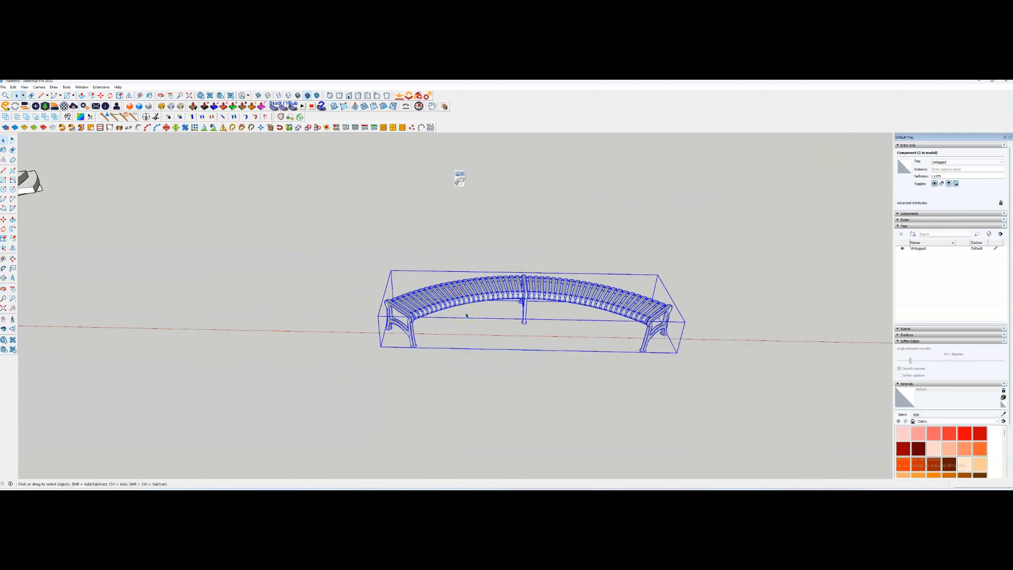
{"action": "left_click", "coordinate": [466, 314]}
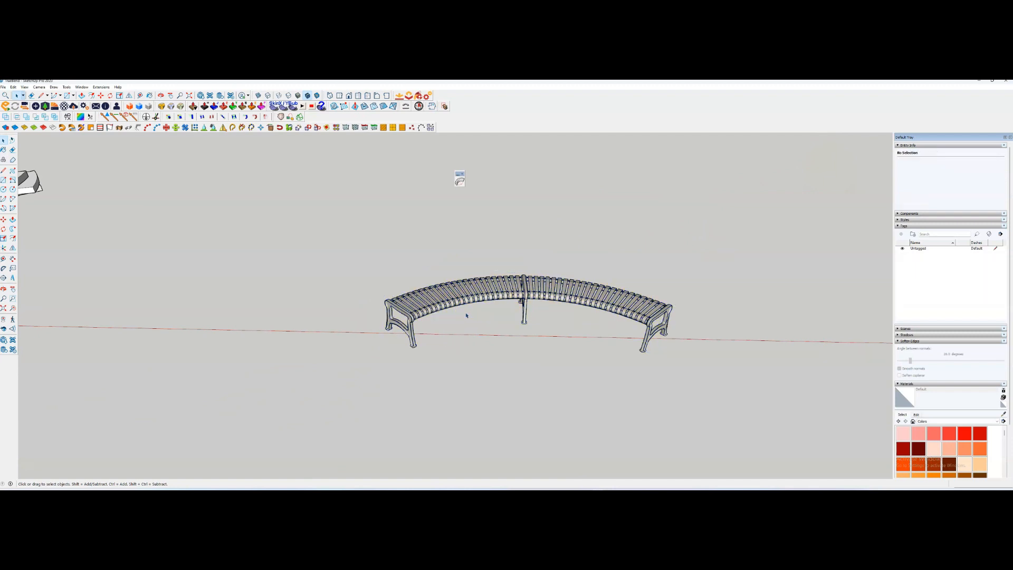
{"action": "scroll", "coordinate": [466, 315], "scroll_direction": "down", "scroll_amount": 6}
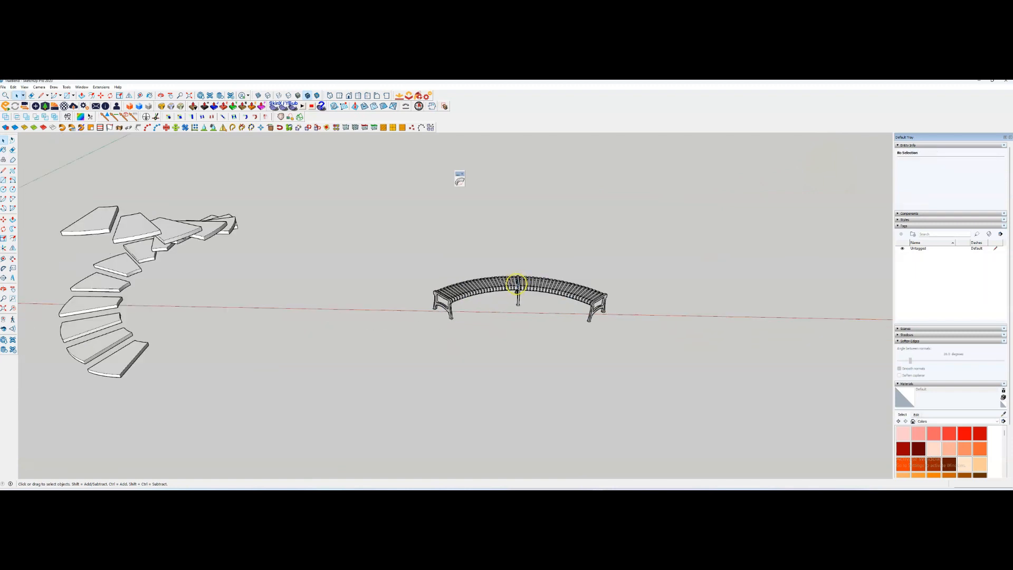
{"action": "middle_click_drag", "start_coordinate": [467, 315], "coordinate": [479, 271]}
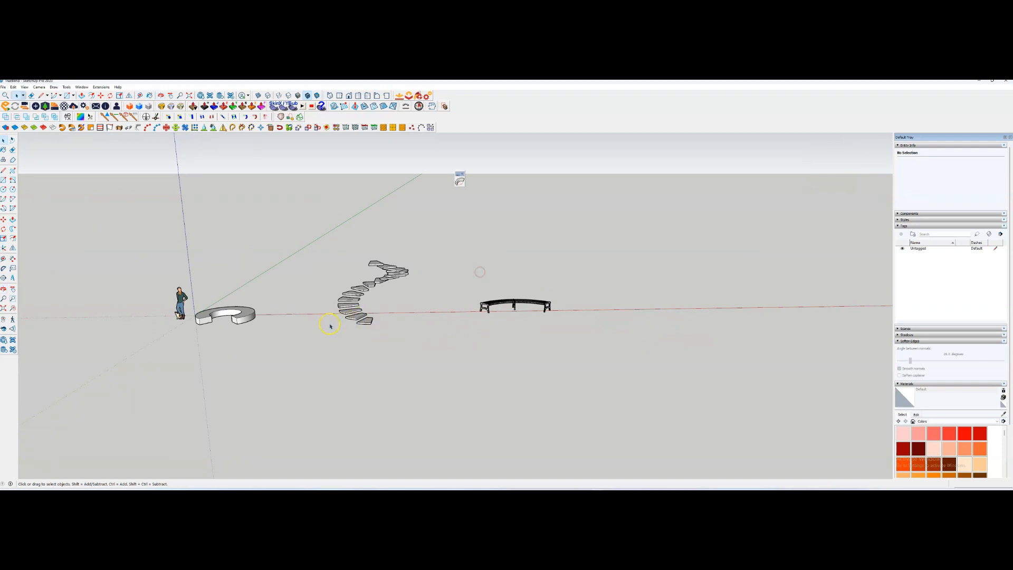
{"action": "middle_click_drag", "start_coordinate": [331, 326], "coordinate": [491, 328], "text": "shift"}
{"action": "scroll", "coordinate": [422, 331], "scroll_direction": "up", "scroll_amount": 1}
{"action": "mouse_move", "coordinate": [415, 332]}
{"action": "middle_mouse_down"}
{"action": "mouse_move", "coordinate": [572, 334]}
{"action": "mouse_move", "coordinate": [571, 318]}
{"action": "mouse_move", "coordinate": [396, 328]}
{"action": "middle_mouse_up"}
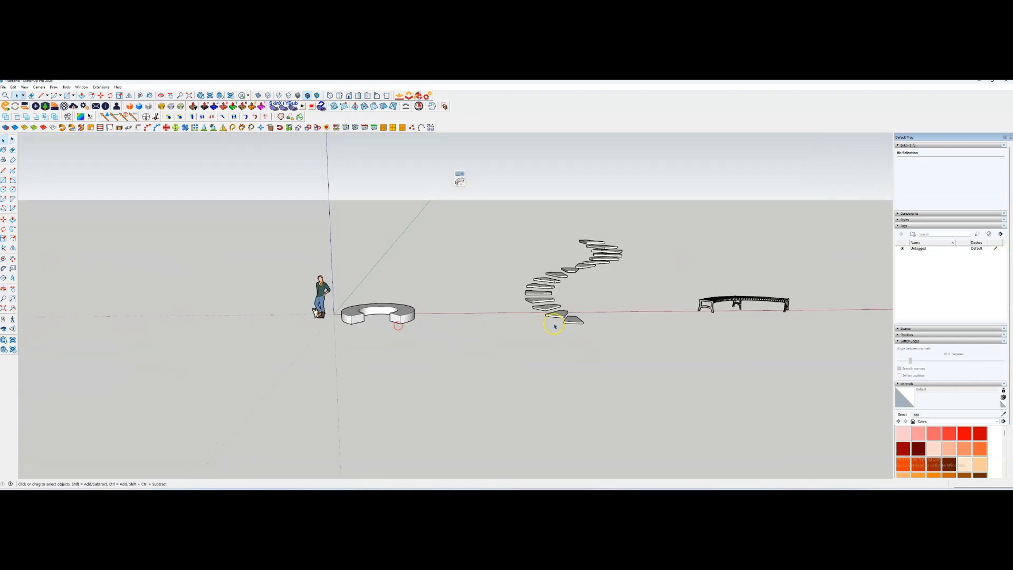
{"action": "middle_click_drag", "start_coordinate": [552, 327], "coordinate": [516, 317], "text": "shift"}
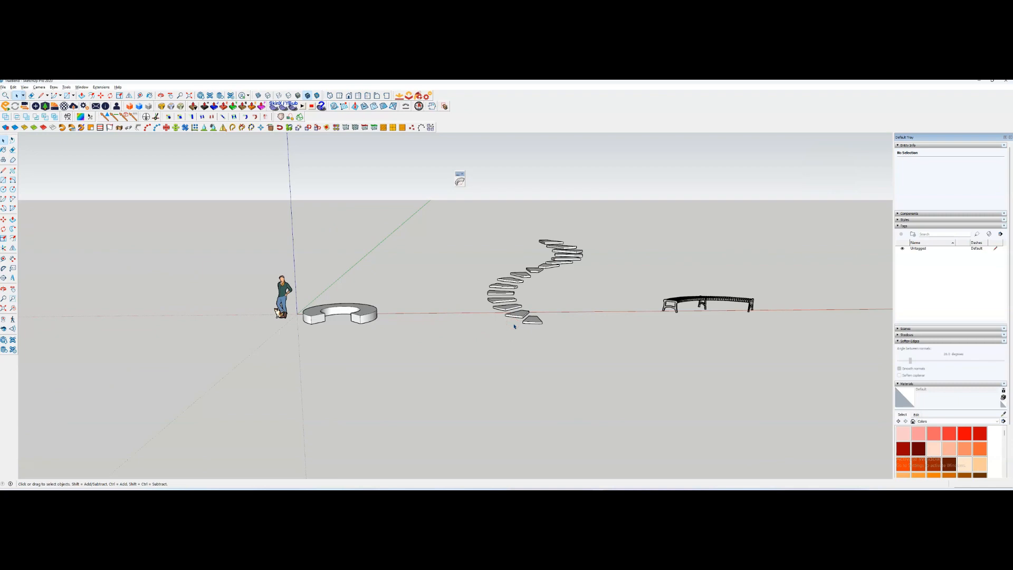